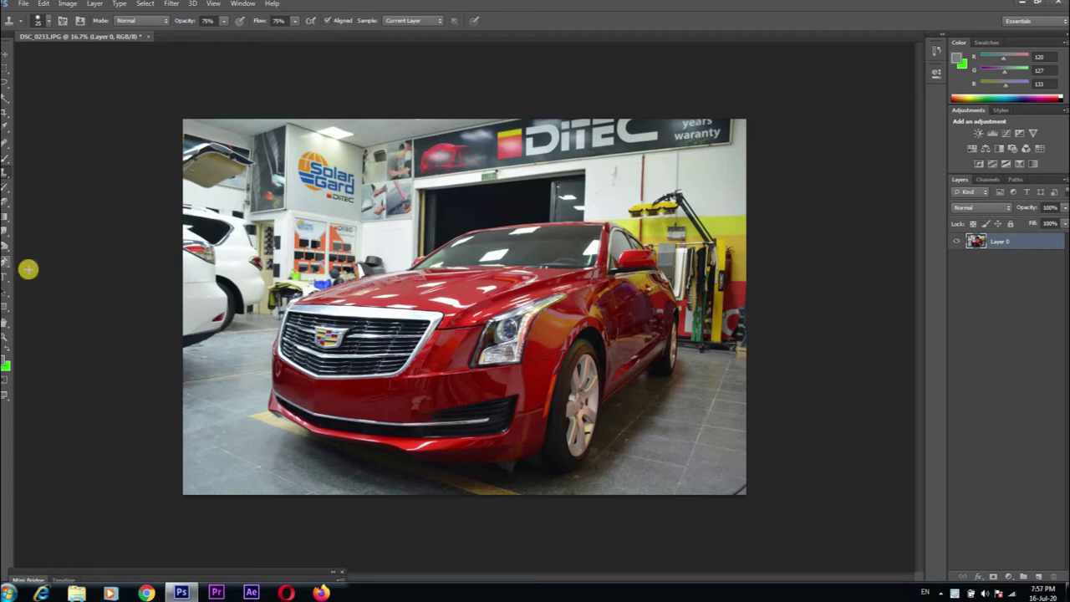
# - Select the standard Pen Tool from the path tools flyout
pyautogui.click(5, 261)
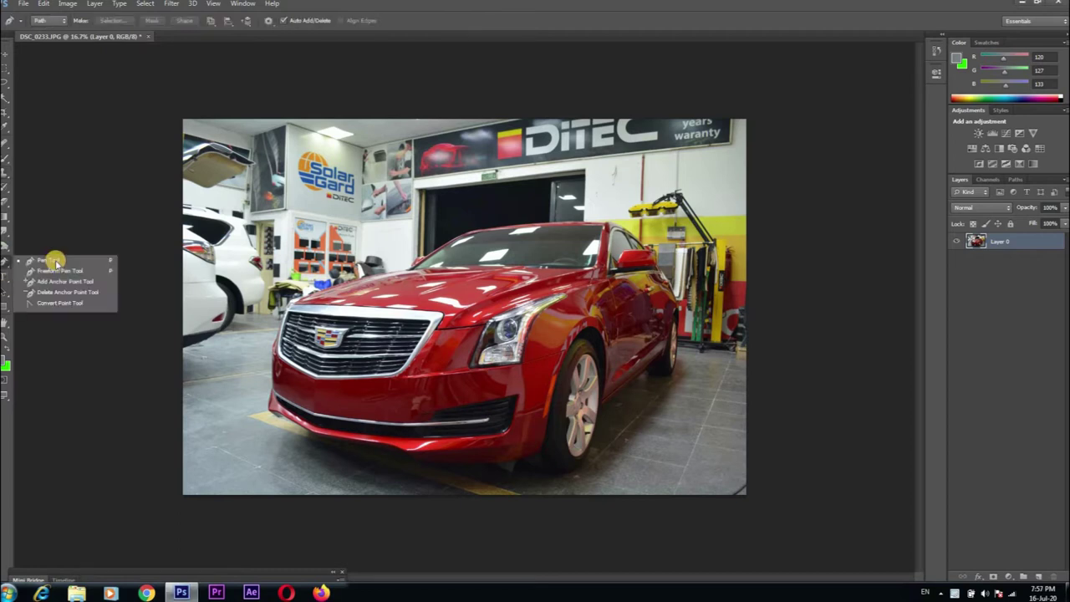
pyautogui.click(38, 262)
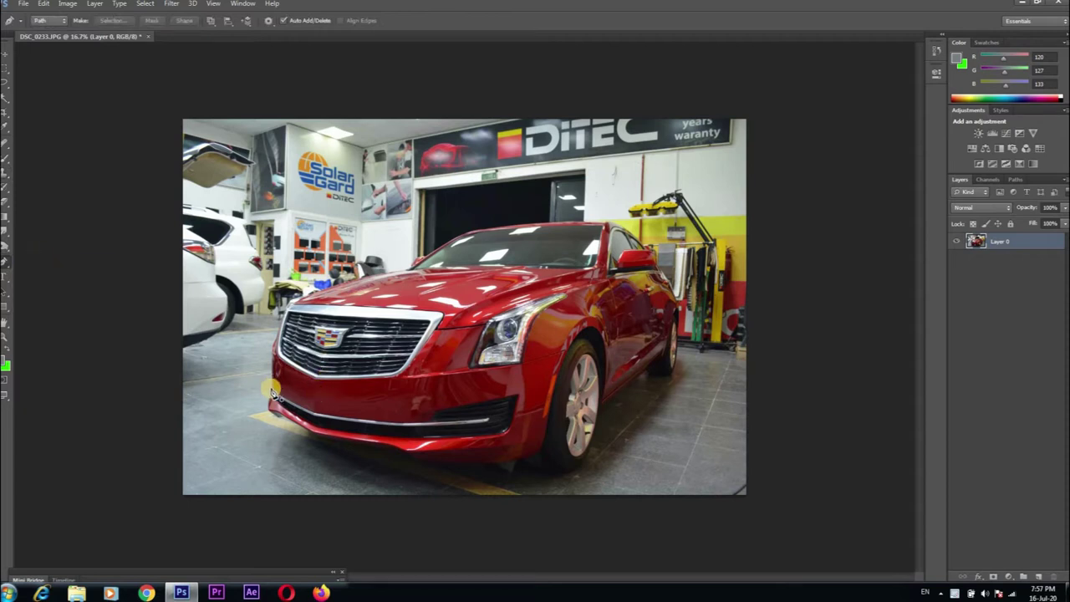
pyautogui.keyDown('alt'); pyautogui.scroll(1, 251, 410); pyautogui.keyUp('alt')
pyautogui.keyDown('alt'); pyautogui.scroll(1, 232, 420); pyautogui.keyUp('alt')
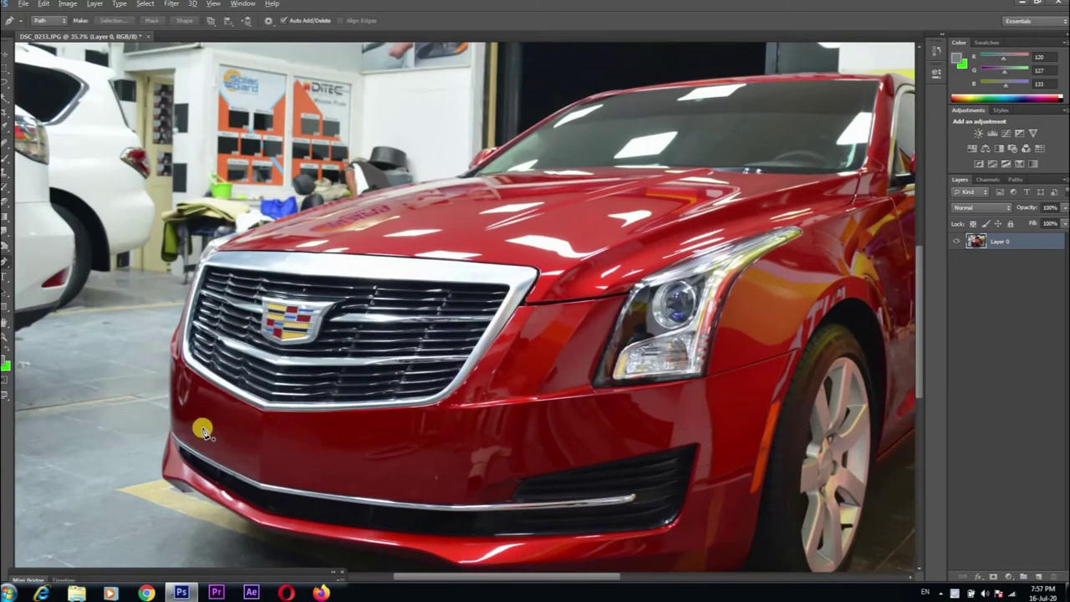
pyautogui.keyDown('alt'); pyautogui.scroll(1, 201, 430); pyautogui.keyUp('alt')
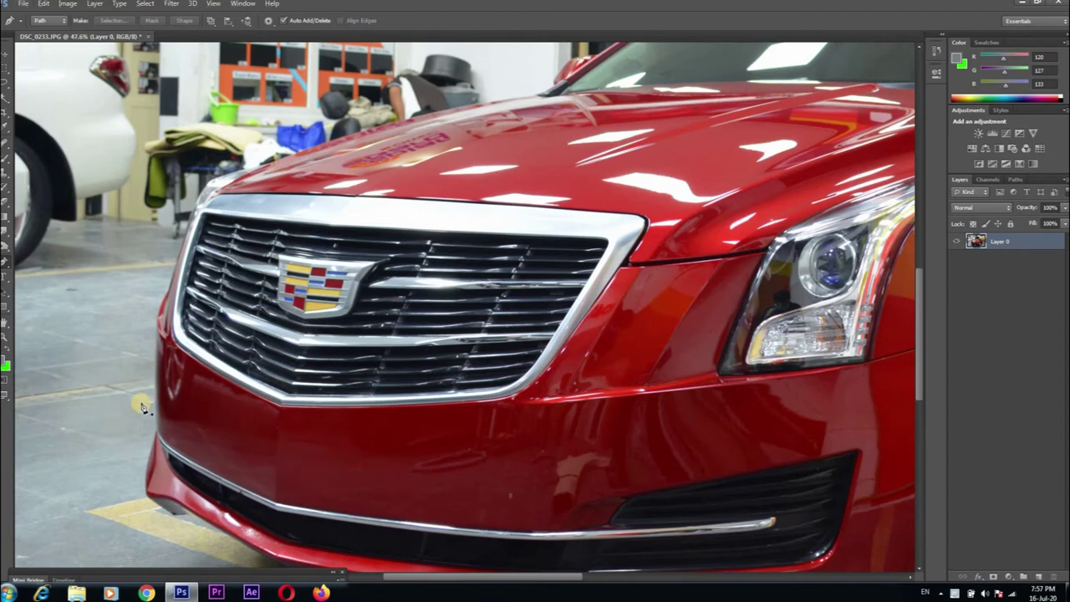
pyautogui.keyDown('alt'); pyautogui.scroll(1, 142, 407); pyautogui.keyUp('alt')
pyautogui.keyDown('alt'); pyautogui.scroll(1, 142, 407); pyautogui.keyUp('alt')
pyautogui.keyDown('alt'); pyautogui.scroll(-1, 142, 407); pyautogui.keyUp('alt')
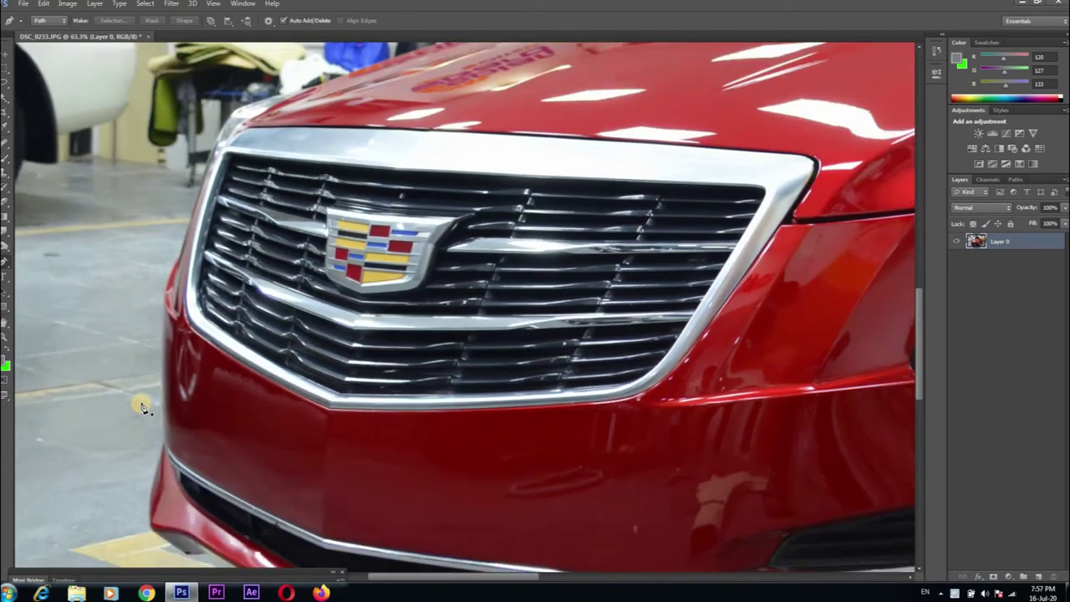
pyautogui.keyDown('alt'); pyautogui.scroll(-2, 142, 407); pyautogui.keyUp('alt')
pyautogui.keyDown('alt'); pyautogui.scroll(-1, 142, 407); pyautogui.keyUp('alt')
pyautogui.keyDown('alt'); pyautogui.scroll(-1, 142, 407); pyautogui.keyUp('alt')
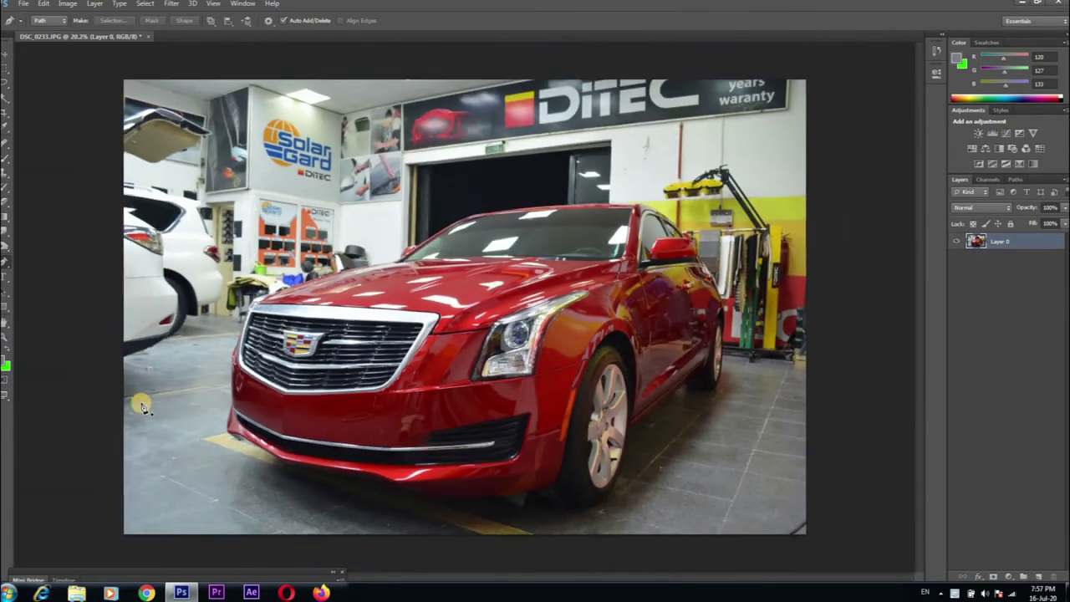
pyautogui.keyDown('alt'); pyautogui.scroll(-1, 142, 407); pyautogui.keyUp('alt')
pyautogui.keyDown('alt'); pyautogui.scroll(2, 142, 407); pyautogui.keyUp('alt')
pyautogui.keyDown('alt'); pyautogui.scroll(-1, 142, 408); pyautogui.keyUp('alt')
pyautogui.keyDown('alt'); pyautogui.scroll(3, 216, 441); pyautogui.keyUp('alt')
pyautogui.keyDown('alt'); pyautogui.scroll(3, 200, 441); pyautogui.keyUp('alt')
# - Start the pen path at the front bumper and add an anchor on the hood's top edge
pyautogui.click(187, 437)
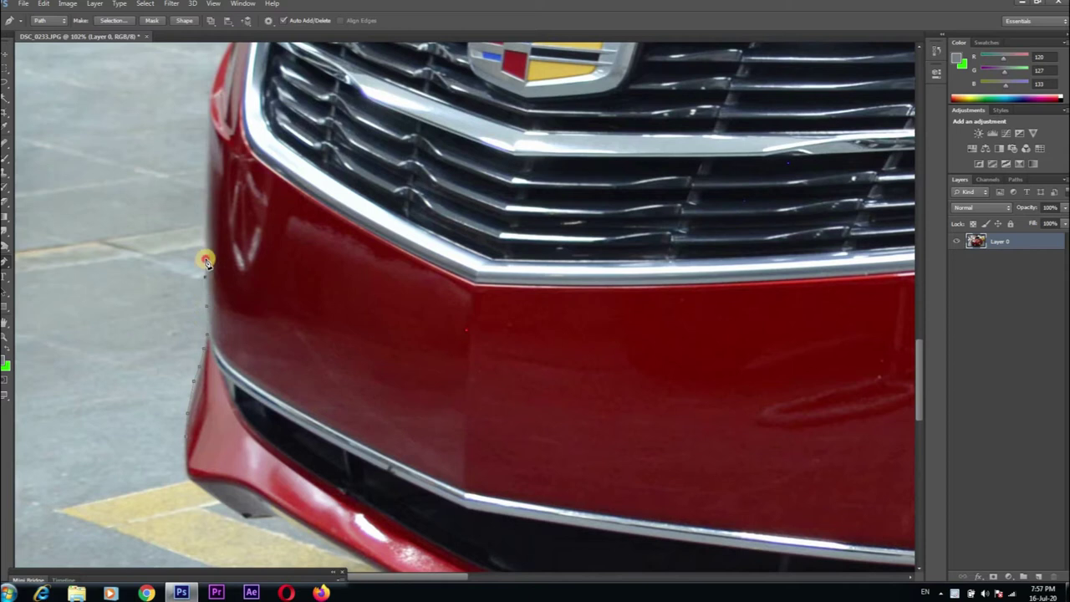
pyautogui.scroll(2, 209, 103)
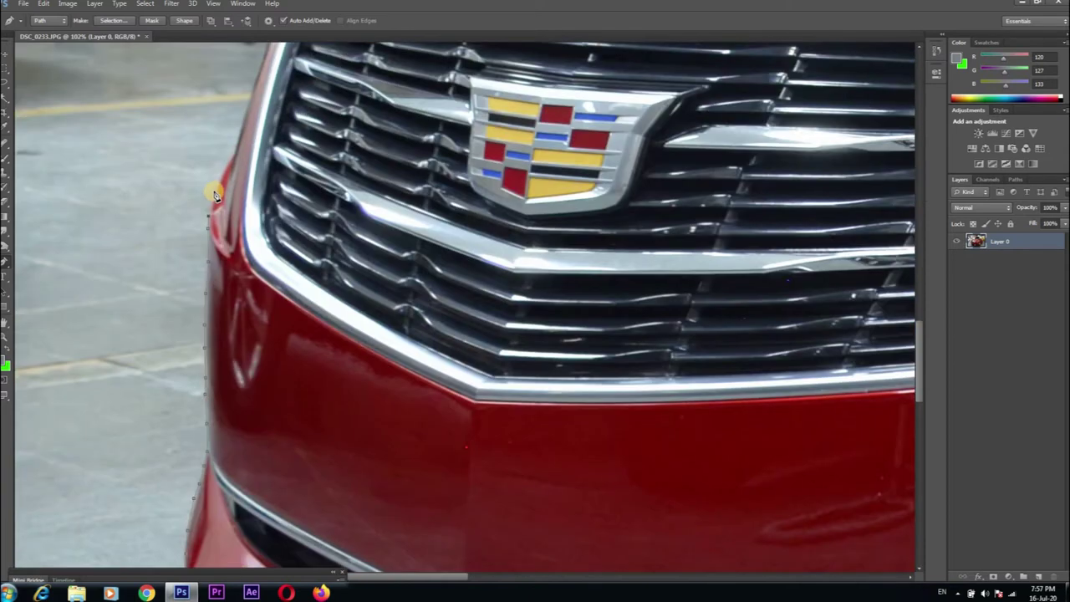
pyautogui.scroll(1, 242, 159)
pyautogui.scroll(2, 251, 155)
pyautogui.scroll(1, 272, 180)
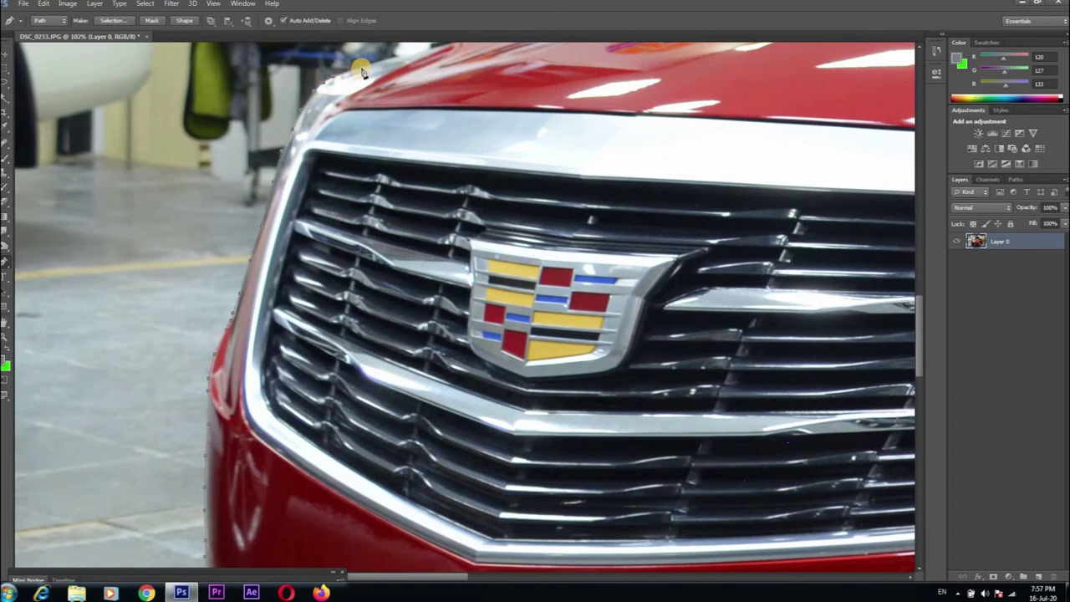
pyautogui.keyDown('alt'); pyautogui.scroll(1, 347, 209); pyautogui.keyUp('alt')
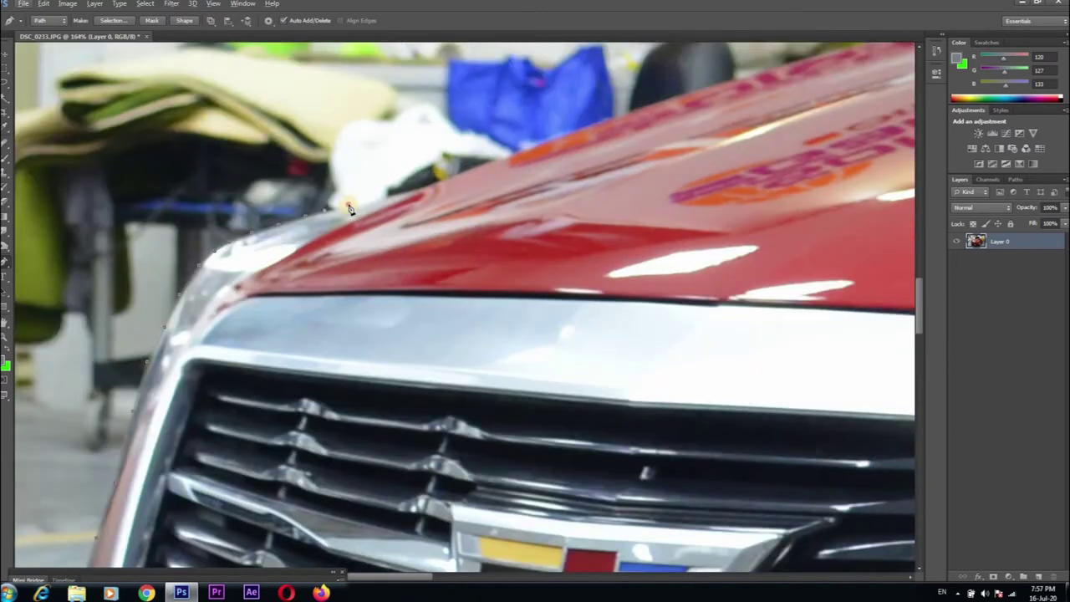
pyautogui.keyDown('alt'); pyautogui.scroll(1, 393, 192); pyautogui.keyUp('alt')
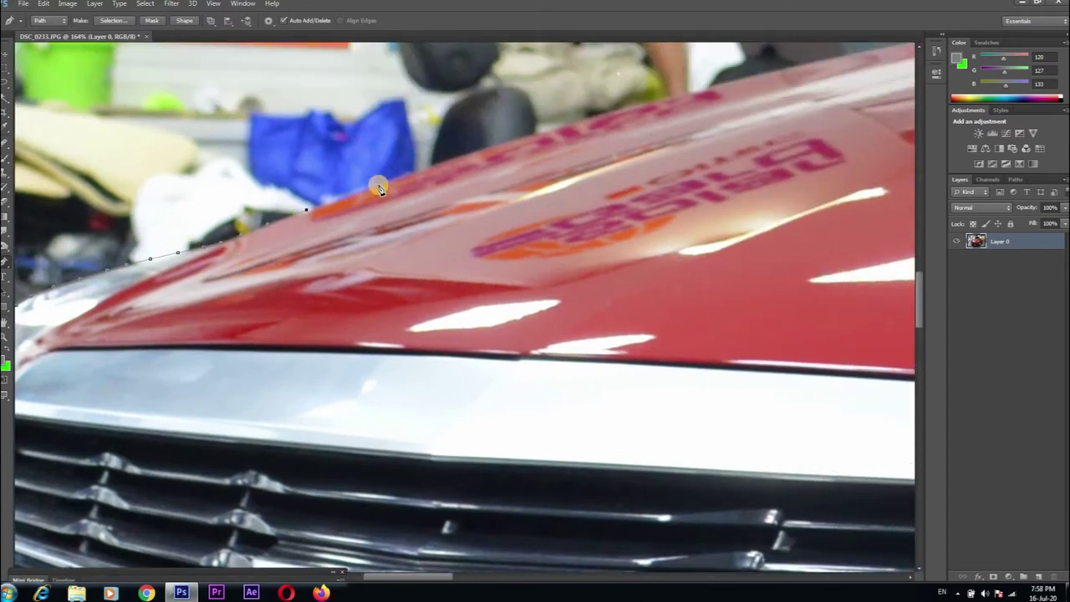
pyautogui.hscroll(3, 402, 220)
pyautogui.scroll(2, 403, 220)
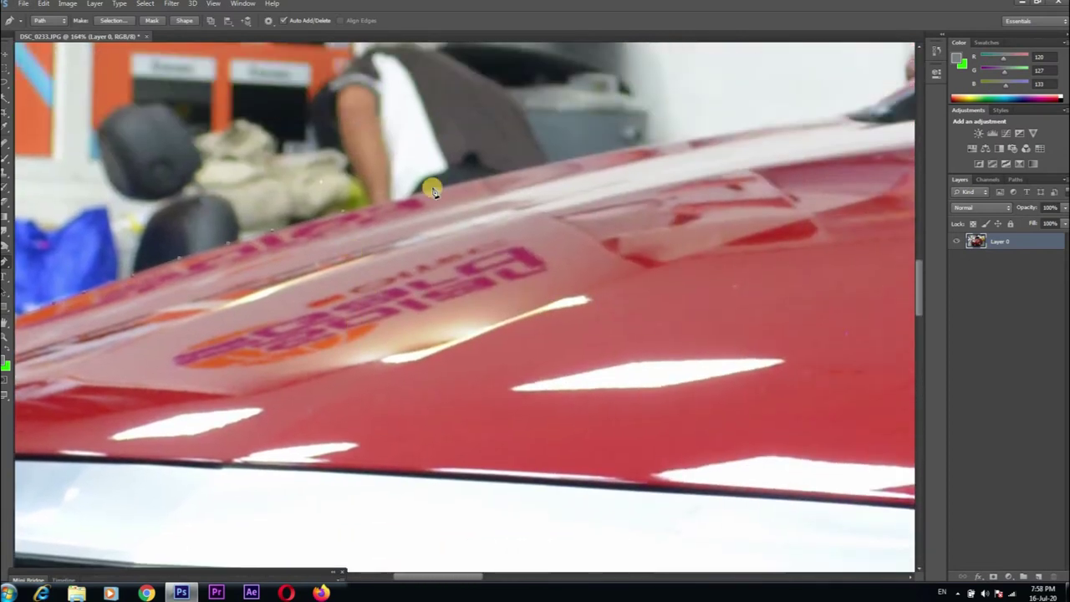
pyautogui.keyDown('alt'); pyautogui.scroll(-1, 691, 137); pyautogui.keyUp('alt')
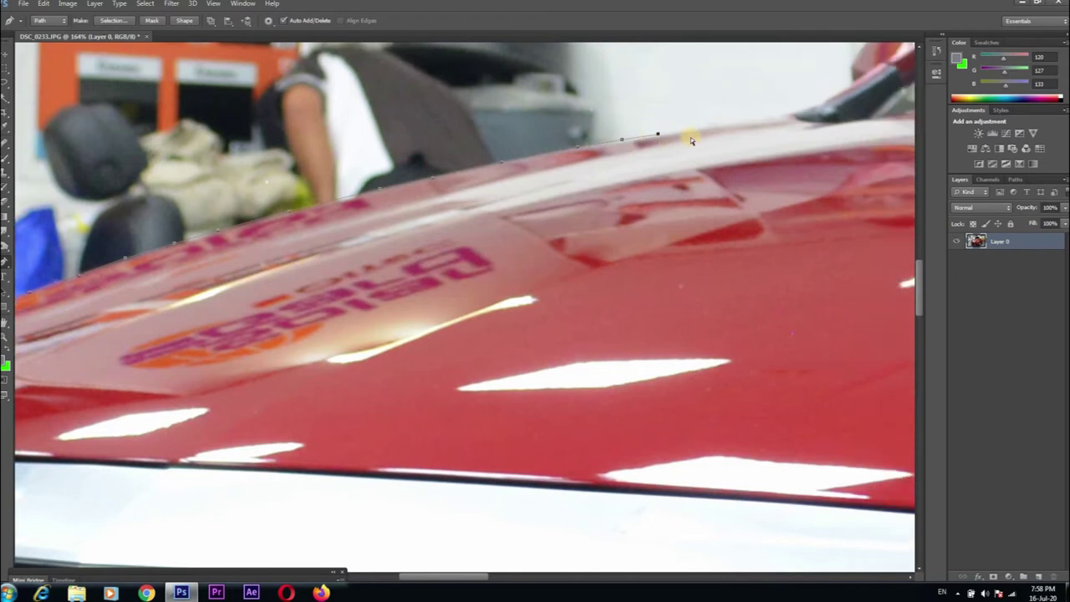
pyautogui.click(666, 113)
pyautogui.keyDown('alt'); pyautogui.scroll(-3, 649, 125); pyautogui.keyUp('alt')
pyautogui.keyDown('alt'); pyautogui.scroll(1, 640, 139); pyautogui.keyUp('alt')
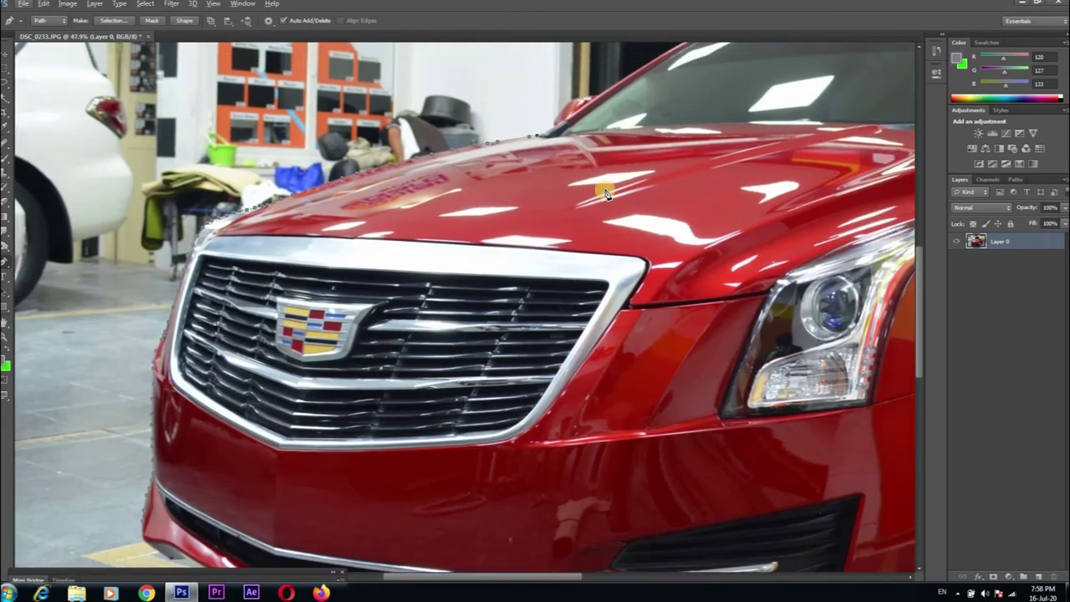
pyautogui.keyDown('alt'); pyautogui.scroll(1, 602, 176); pyautogui.keyUp('alt')
pyautogui.keyDown('alt'); pyautogui.scroll(2, 566, 210); pyautogui.keyUp('alt')
pyautogui.keyDown('alt'); pyautogui.scroll(2, 392, 317); pyautogui.keyUp('alt')
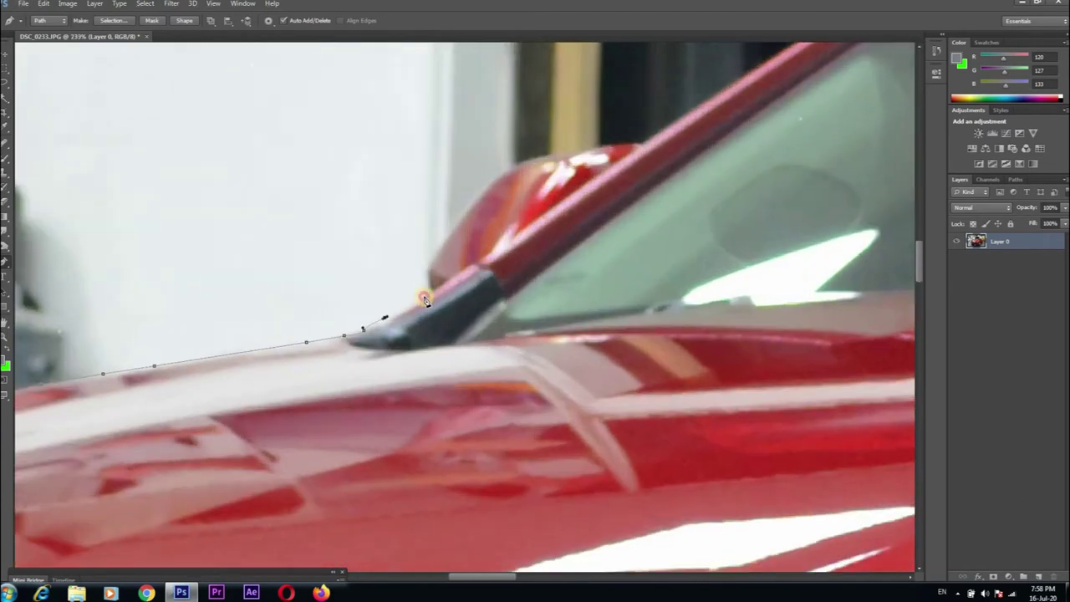
# - Trace the path past the mirror and along the roof edge with curved anchors
pyautogui.moveTo(641, 144); pyautogui.dragTo(497, 282)
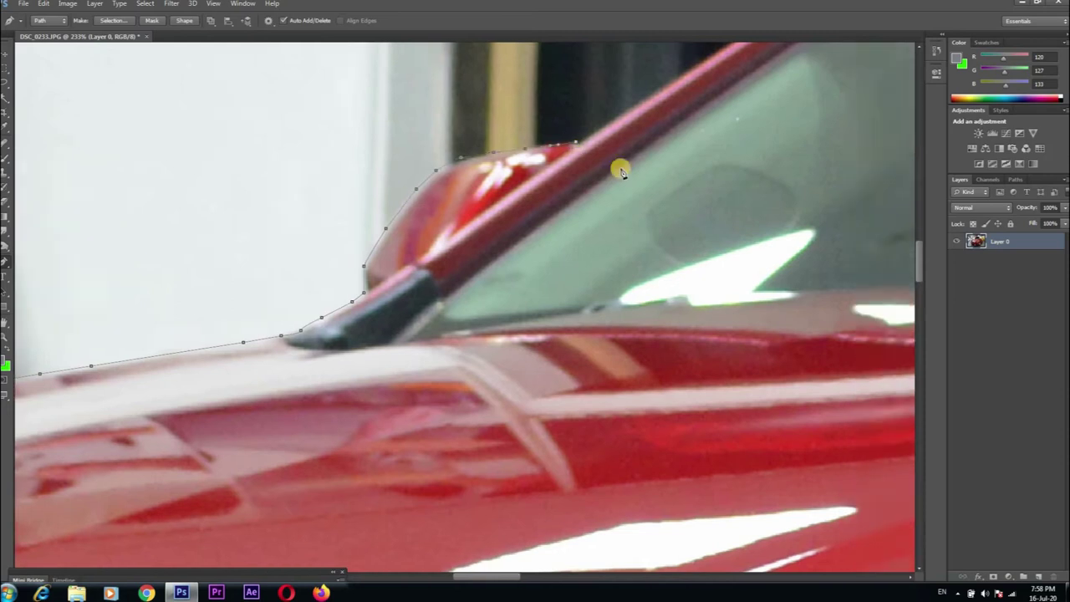
pyautogui.click(520, 264)
pyautogui.click(610, 206)
pyautogui.click(710, 144)
pyautogui.moveTo(707, 139); pyautogui.dragTo(580, 243)
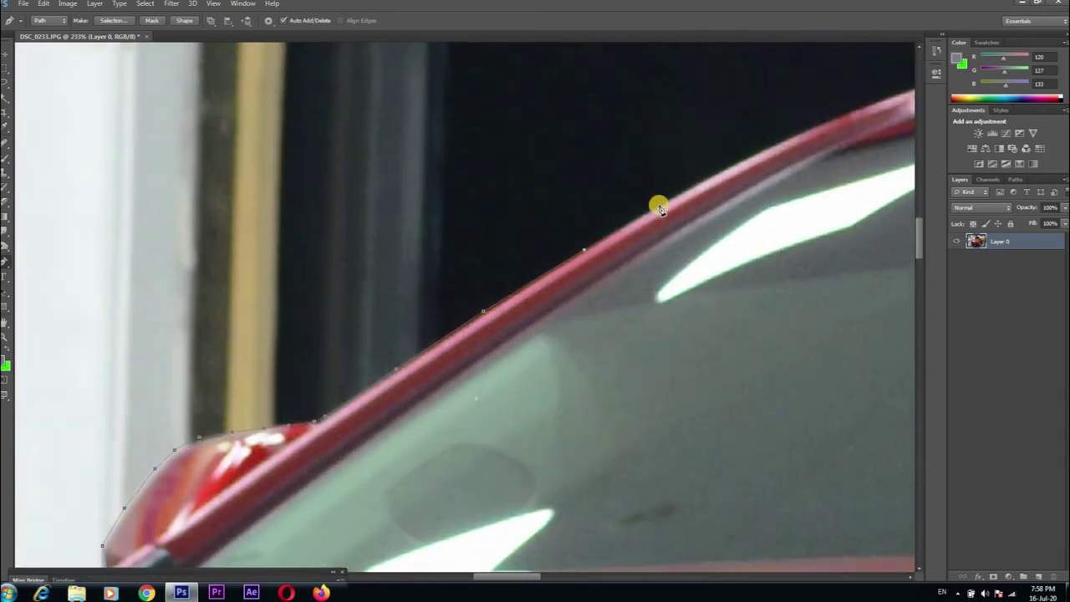
pyautogui.click(658, 206)
pyautogui.click(745, 167)
pyautogui.click(750, 136)
pyautogui.moveTo(750, 136); pyautogui.dragTo(602, 223)
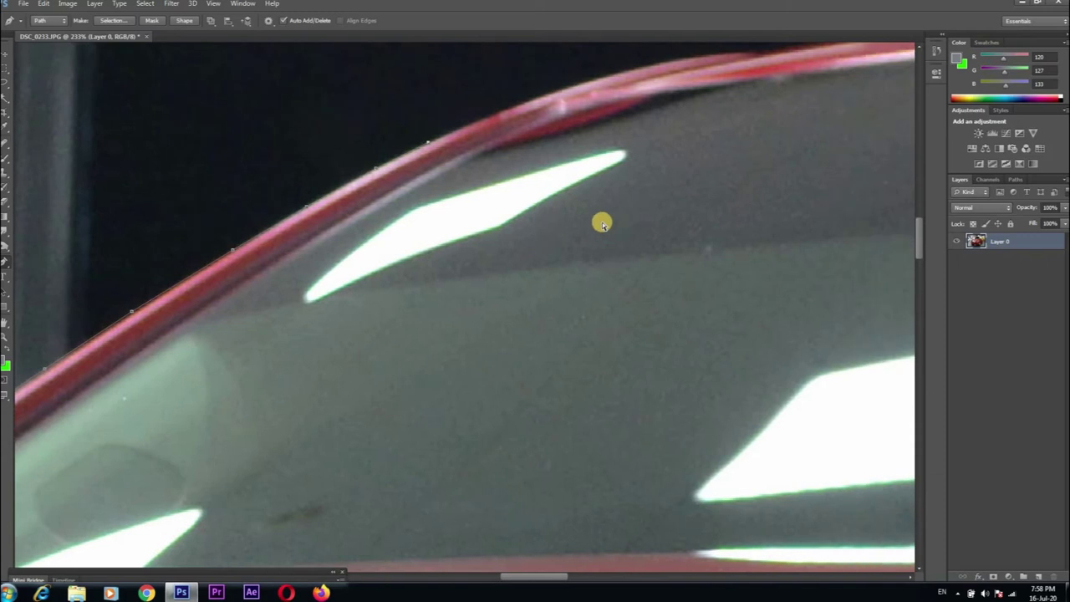
pyautogui.hscroll(2, 602, 222)
pyautogui.hscroll(2, 602, 223)
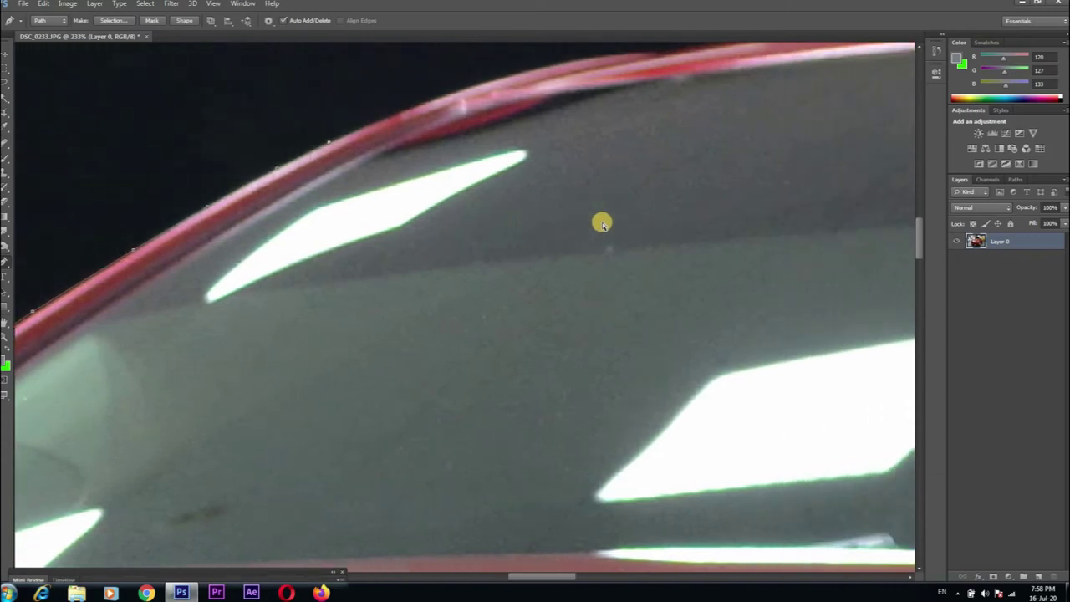
pyautogui.hscroll(2, 602, 223)
pyautogui.hscroll(-2, 602, 222)
pyautogui.hscroll(-1, 602, 223)
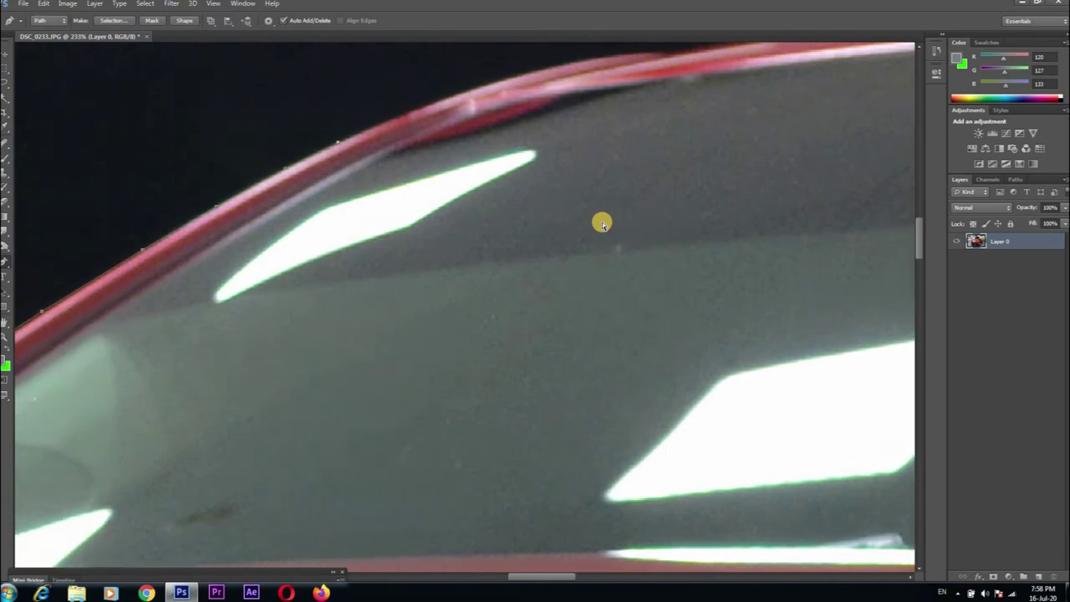
pyautogui.hscroll(1, 602, 222)
pyautogui.hscroll(3, 602, 223)
pyautogui.hscroll(-1, 602, 222)
pyautogui.hscroll(-1, 602, 222)
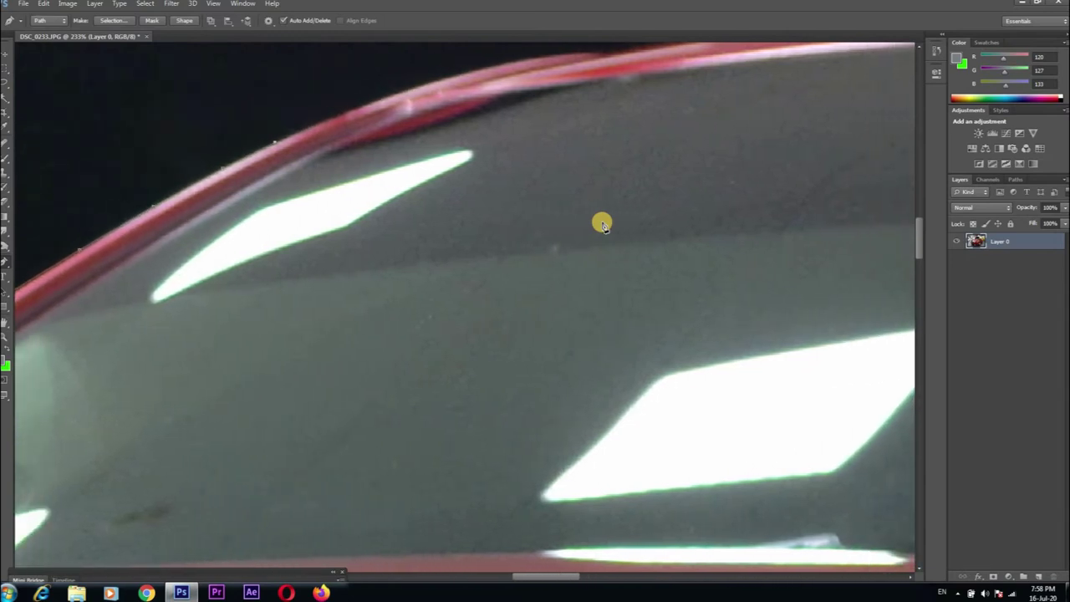
pyautogui.scroll(-3, 596, 220)
pyautogui.scroll(3, 595, 221)
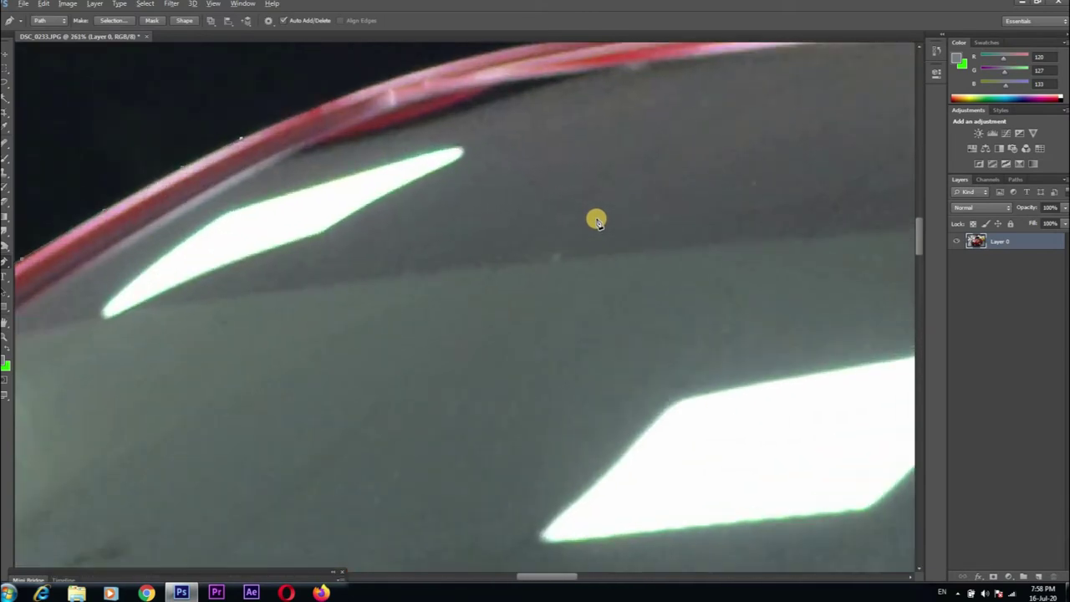
pyautogui.scroll(-3, 596, 220)
pyautogui.scroll(4, 595, 221)
pyautogui.scroll(2, 293, 193)
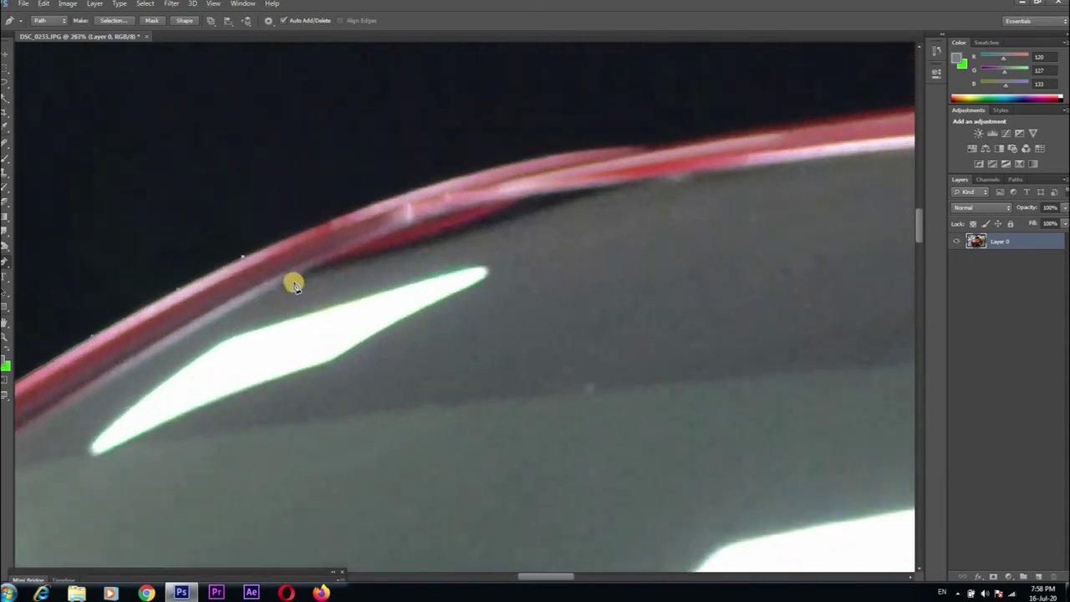
pyautogui.scroll(2, 293, 282)
# - Add anchors along the top edge of the red roof band
pyautogui.click(541, 184)
pyautogui.click(717, 143)
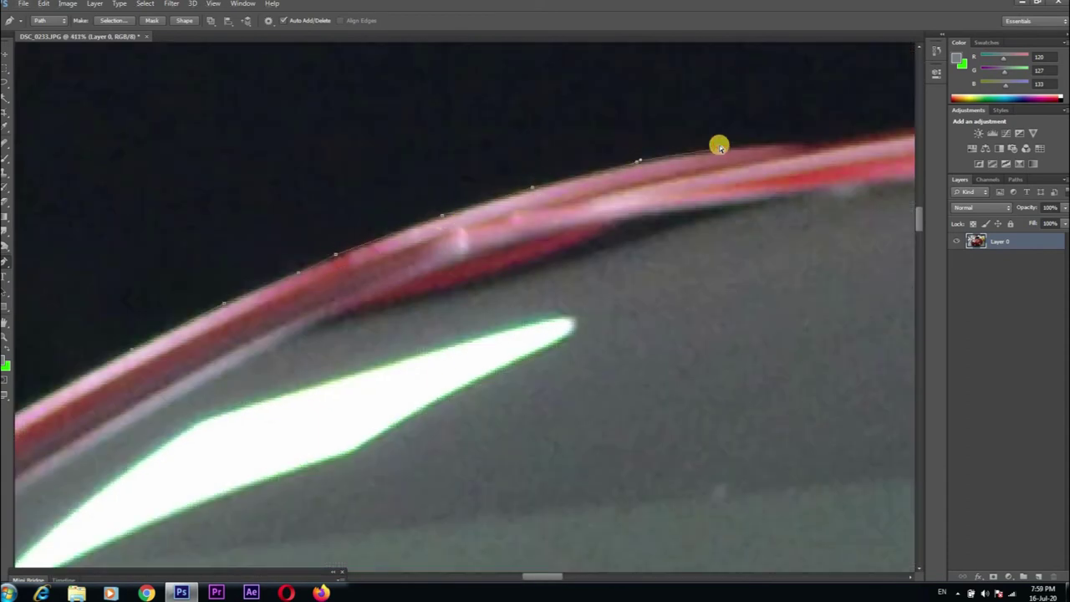
pyautogui.hscroll(3, 728, 120)
pyautogui.hscroll(3, 645, 105)
pyautogui.click(644, 105)
pyautogui.hscroll(2, 632, 92)
pyautogui.click(632, 92)
pyautogui.hscroll(3, 645, 64)
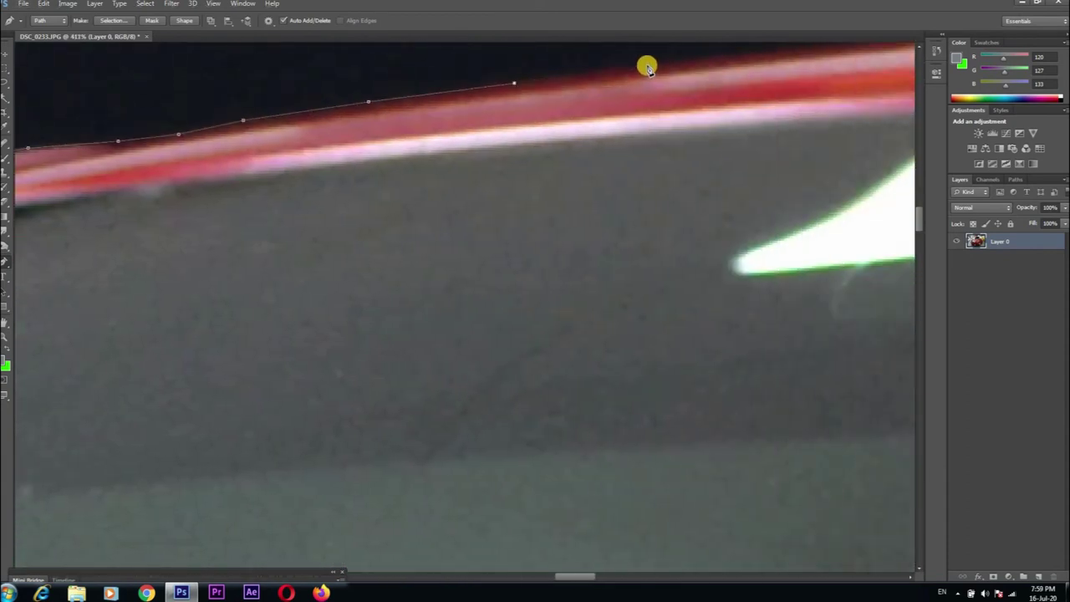
pyautogui.scroll(2, 643, 162)
pyautogui.click(649, 142)
pyautogui.hscroll(5, 652, 133)
pyautogui.click(657, 117)
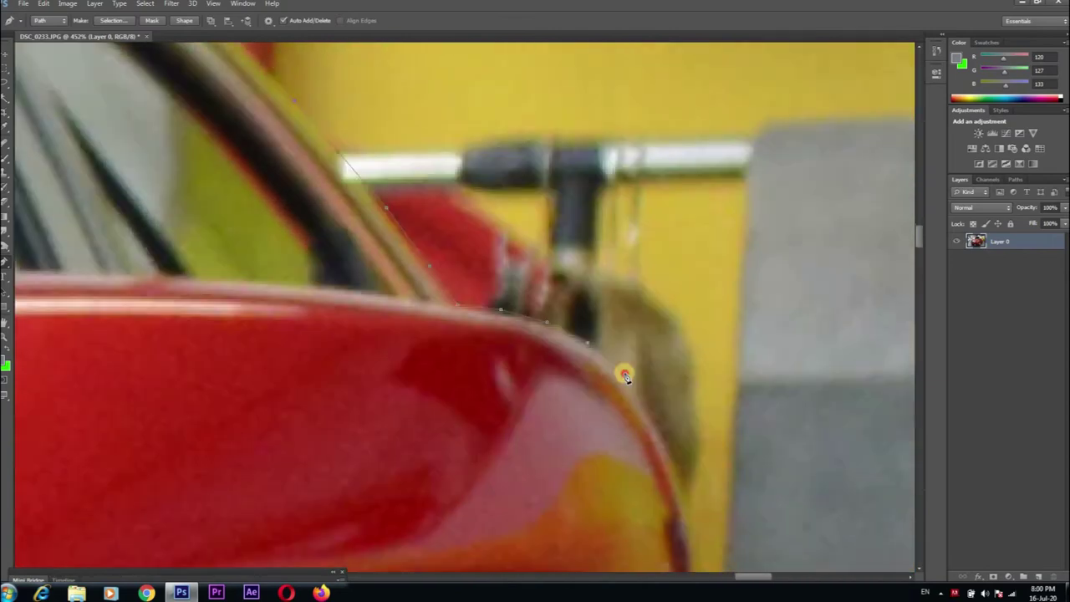
pyautogui.scroll(-3, 624, 373)
pyautogui.scroll(2, 508, 263)
pyautogui.scroll(-3, 509, 262)
pyautogui.scroll(-1, 585, 401)
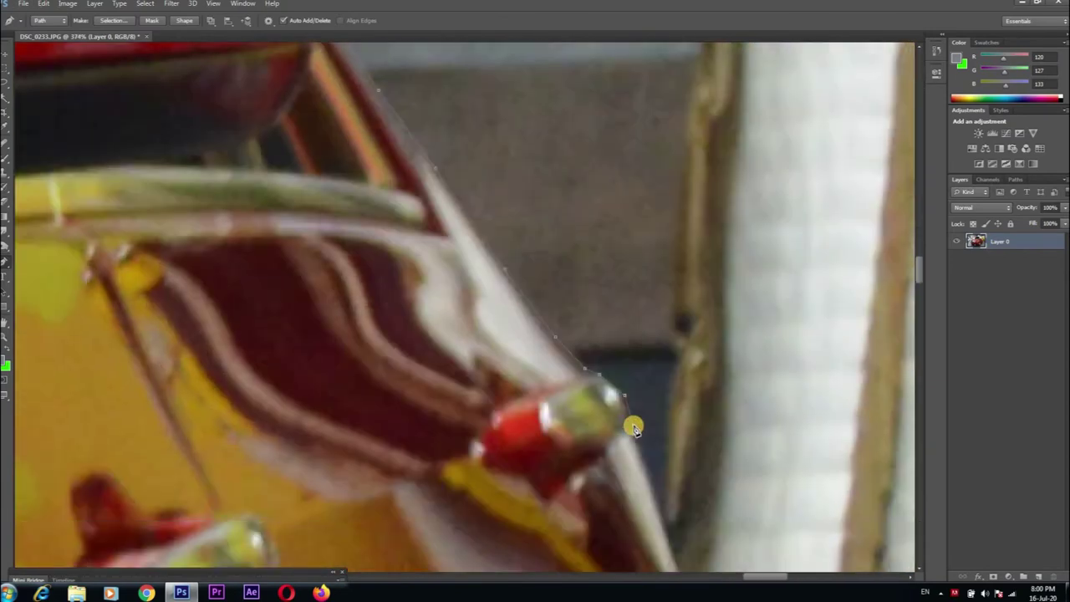
pyautogui.scroll(-3, 619, 409)
pyautogui.scroll(-1, 635, 389)
pyautogui.scroll(-3, 657, 391)
pyautogui.hscroll(2, 585, 335)
pyautogui.scroll(-3, 607, 392)
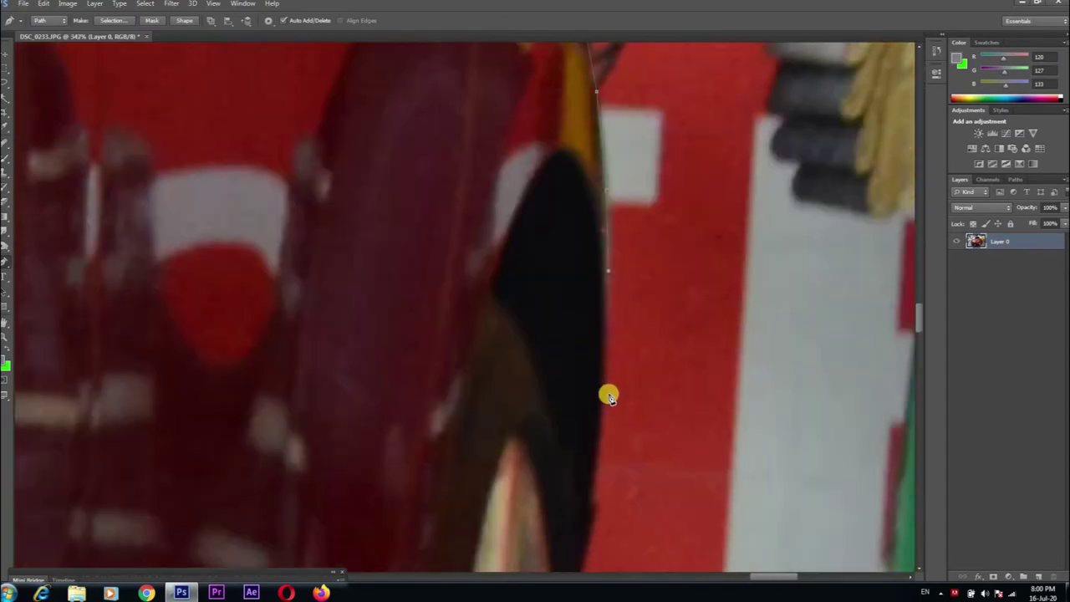
pyautogui.scroll(-2, 576, 440)
pyautogui.scroll(-2, 580, 443)
# - Continue the path down the car's vertical edge and around the tyre bottom
pyautogui.click(580, 414)
pyautogui.scroll(-3, 572, 439)
pyautogui.click(535, 449)
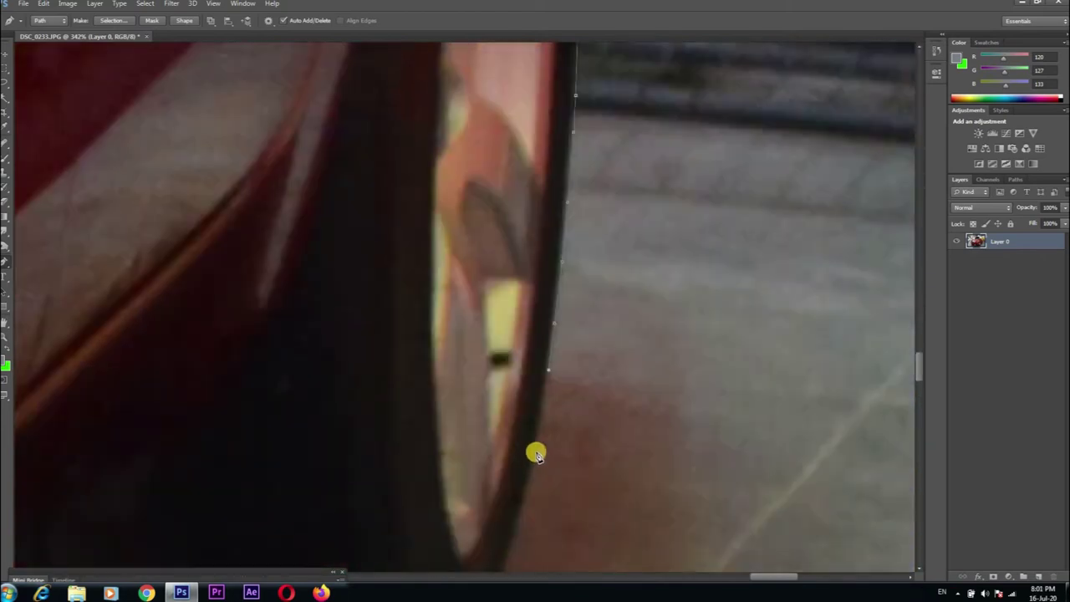
pyautogui.scroll(-3, 511, 476)
pyautogui.click(485, 501)
pyautogui.click(271, 470)
pyautogui.scroll(-3, 255, 456)
pyautogui.scroll(2, 236, 477)
pyautogui.click(237, 478)
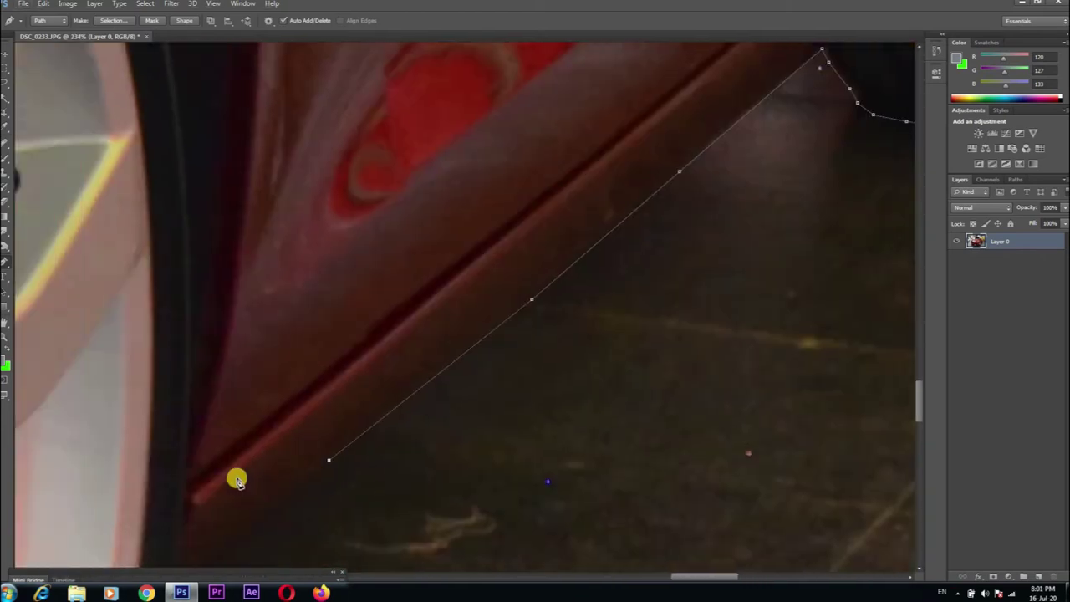
pyautogui.hscroll(-2, 245, 446)
pyautogui.scroll(2, 339, 429)
pyautogui.scroll(-3, 339, 429)
pyautogui.scroll(2, 244, 485)
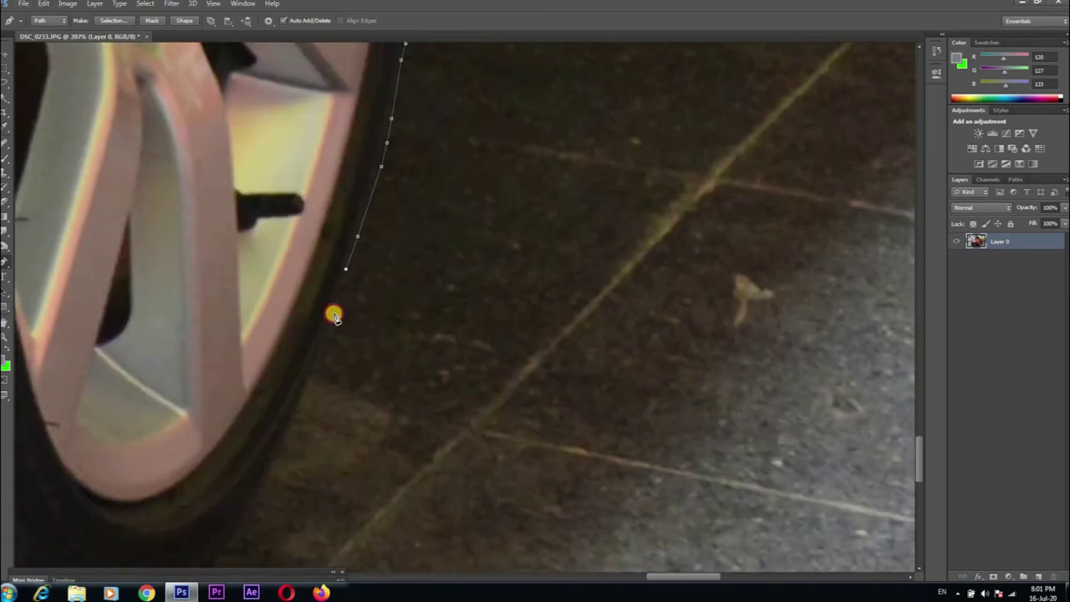
pyautogui.scroll(-2, 251, 449)
pyautogui.scroll(-3, 156, 500)
pyautogui.click(117, 376)
pyautogui.hscroll(-3, 109, 372)
pyautogui.click(210, 310)
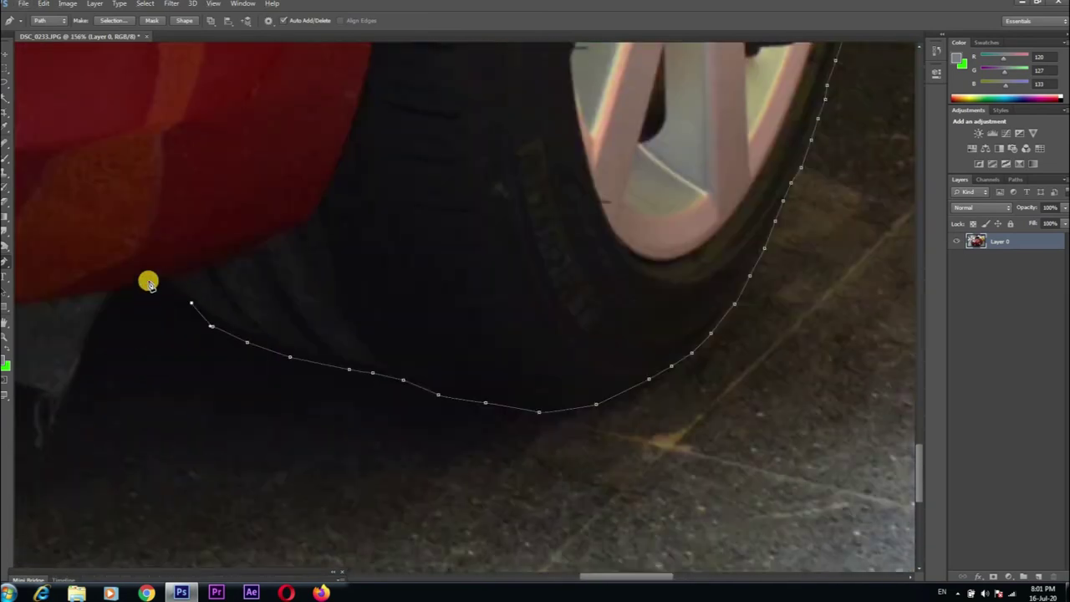
pyautogui.click(136, 382)
pyautogui.hscroll(-2, 158, 416)
pyautogui.hscroll(-2, 273, 409)
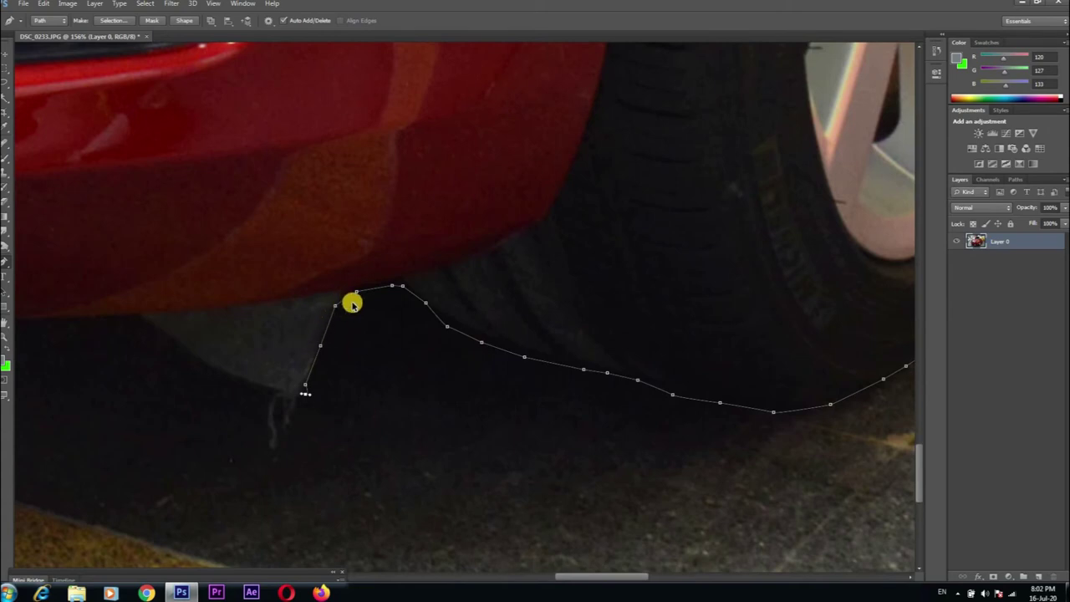
# - Remove stray anchors, restore the path, and resume from its last anchor
pyautogui.press('BackSpace')
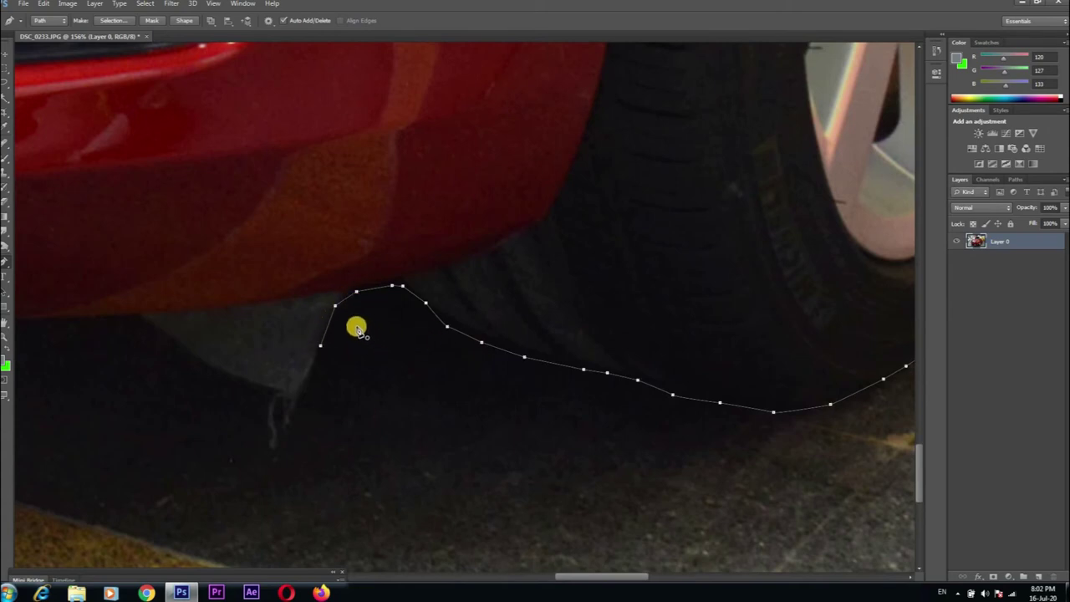
pyautogui.press('BackSpace')
pyautogui.hotkey('ctrl', 'z')
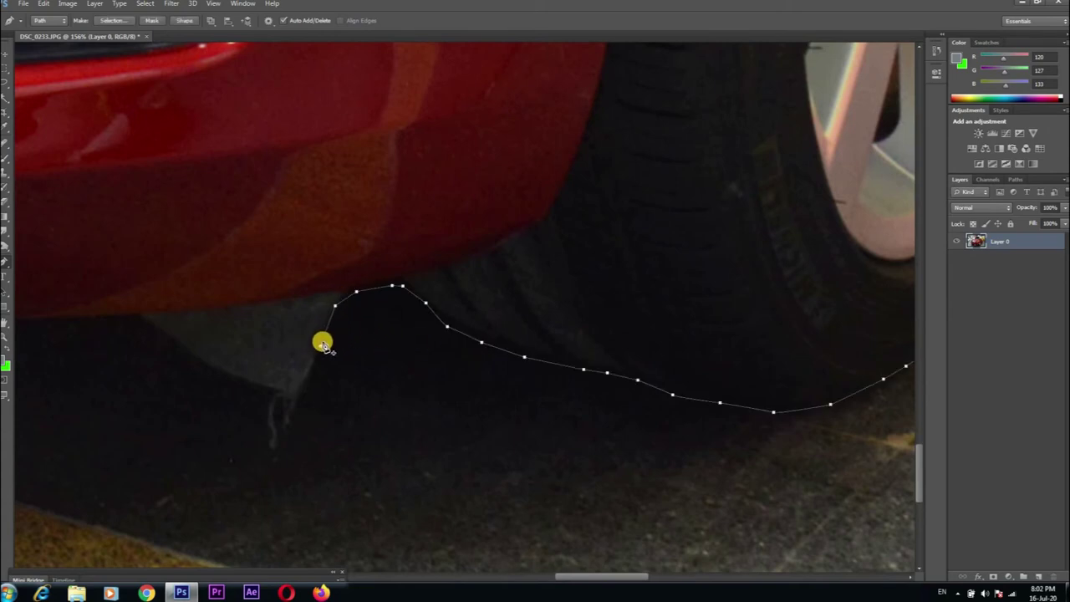
pyautogui.hotkey('ctrl', 'z')
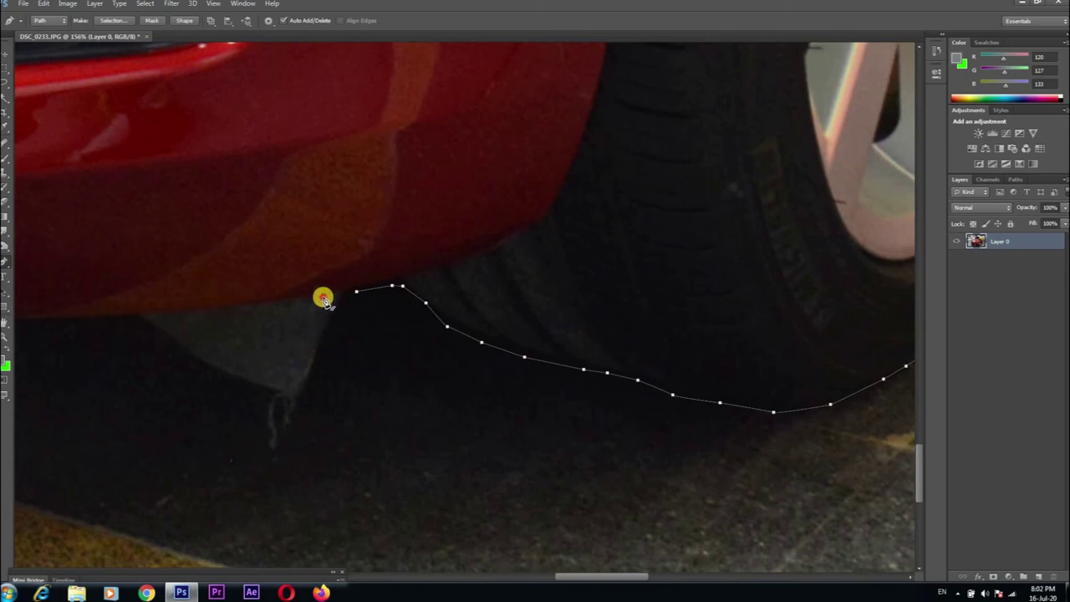
pyautogui.click(324, 296)
pyautogui.hotkey('ctrl', 'z')
pyautogui.click(317, 298)
# - Add anchors along the front bumper's underside
pyautogui.click(224, 311)
pyautogui.click(133, 319)
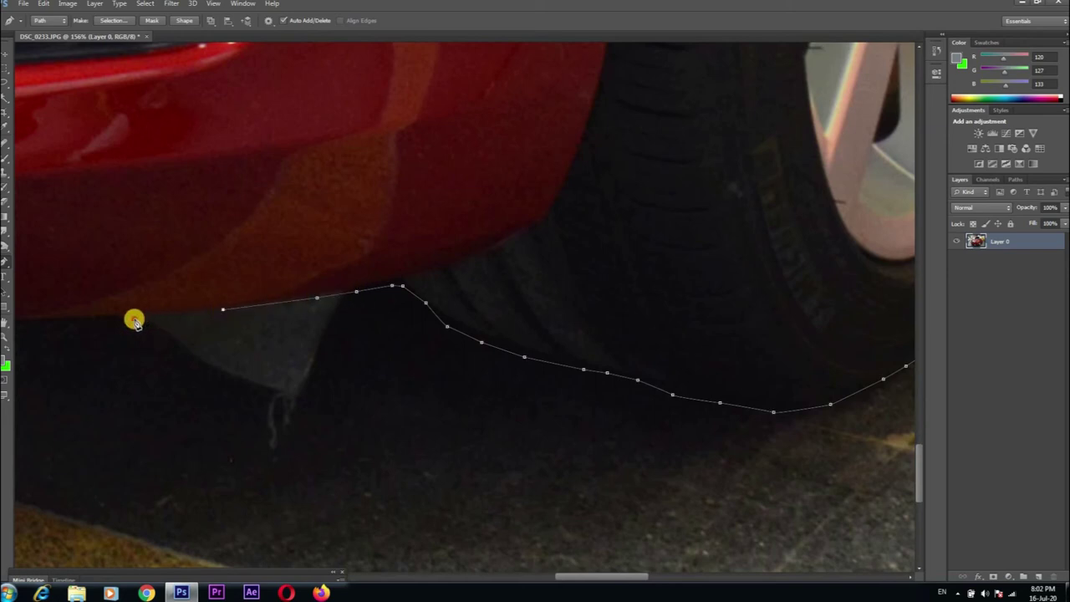
pyautogui.hscroll(-5, 167, 319)
pyautogui.click(201, 321)
pyautogui.click(166, 327)
pyautogui.hscroll(-5, 134, 335)
pyautogui.click(72, 310)
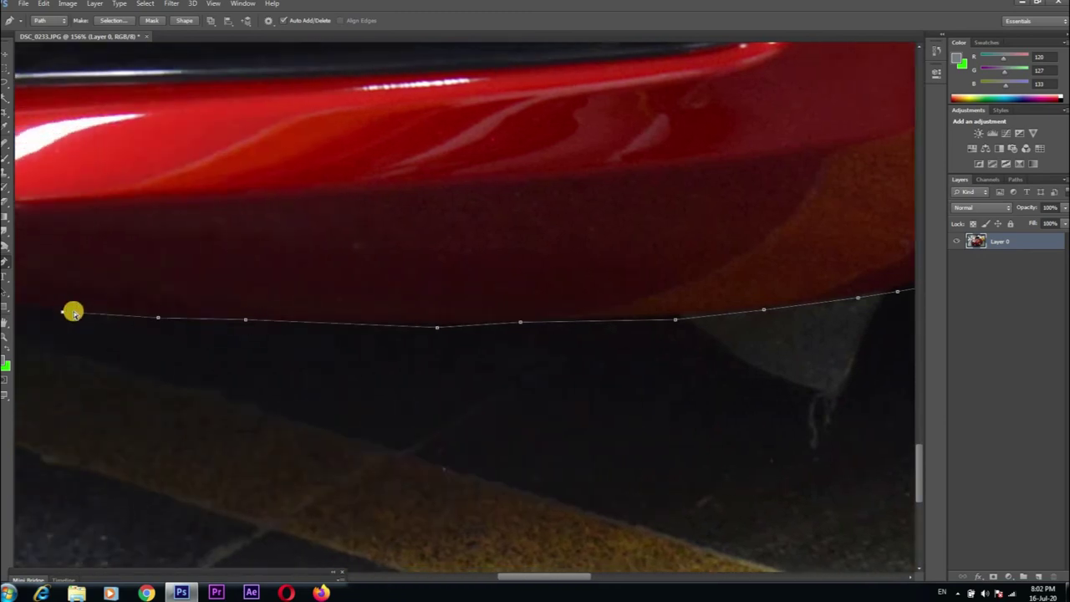
pyautogui.hscroll(-10, 72, 310)
pyautogui.click(312, 295)
pyautogui.click(249, 276)
pyautogui.click(196, 253)
# - Follow the bumper up-left and back along its lower edge with anchors
pyautogui.click(131, 224)
pyautogui.click(199, 213)
pyautogui.hscroll(-4, 199, 209)
pyautogui.click(327, 187)
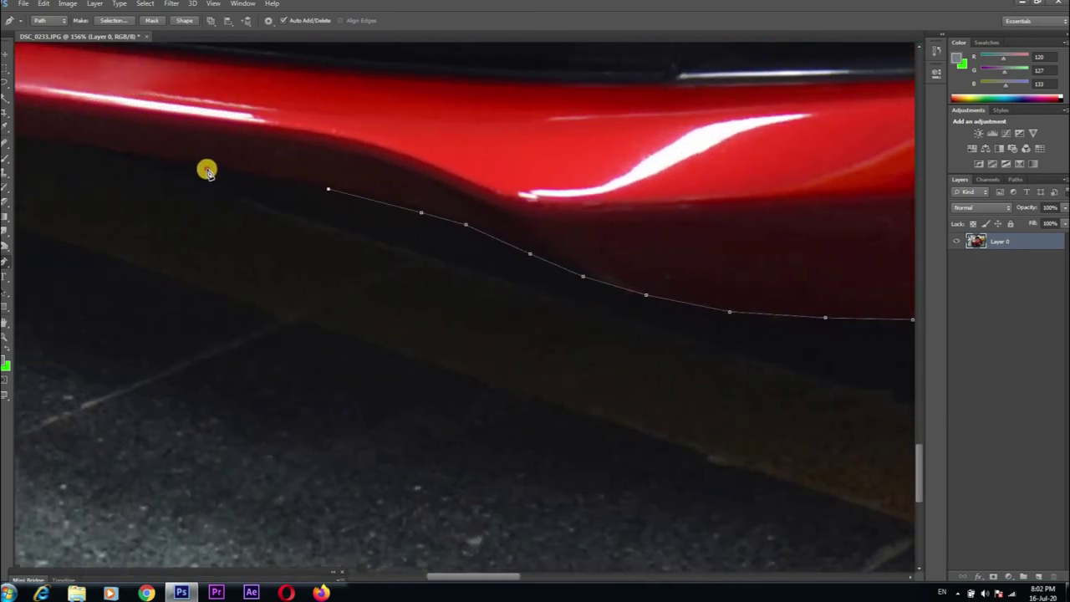
pyautogui.click(206, 170)
pyautogui.click(271, 146)
pyautogui.click(148, 123)
pyautogui.click(179, 72)
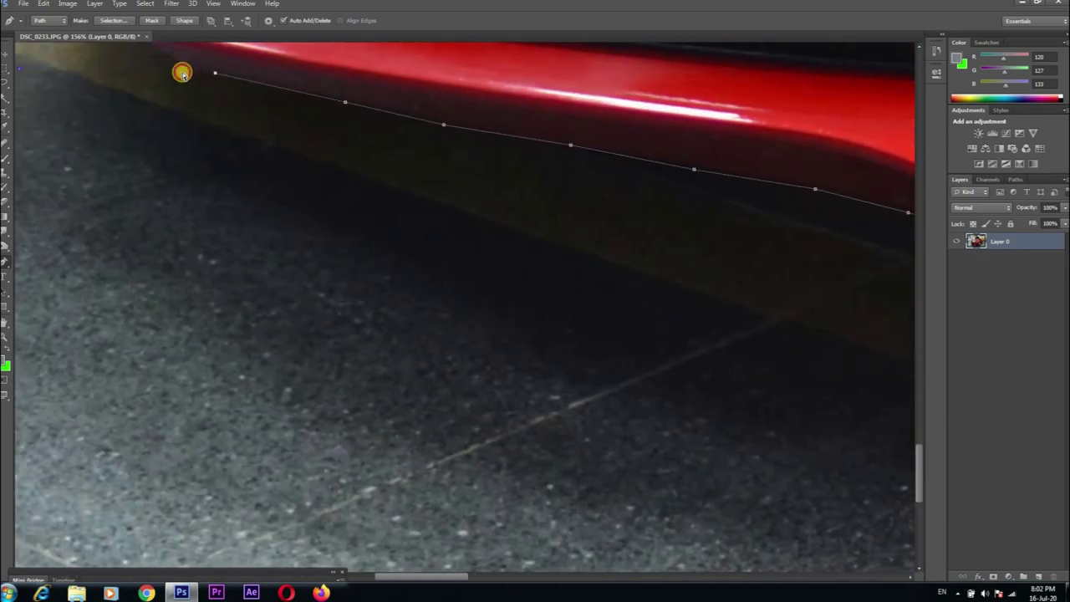
pyautogui.hscroll(-8, 217, 167)
pyautogui.click(291, 232)
pyautogui.click(255, 255)
pyautogui.click(214, 232)
# - Add a curved anchor, then trace up the bumper's left edge
pyautogui.click(146, 202)
pyautogui.click(83, 167)
pyautogui.moveTo(84, 167); pyautogui.dragTo(231, 251)
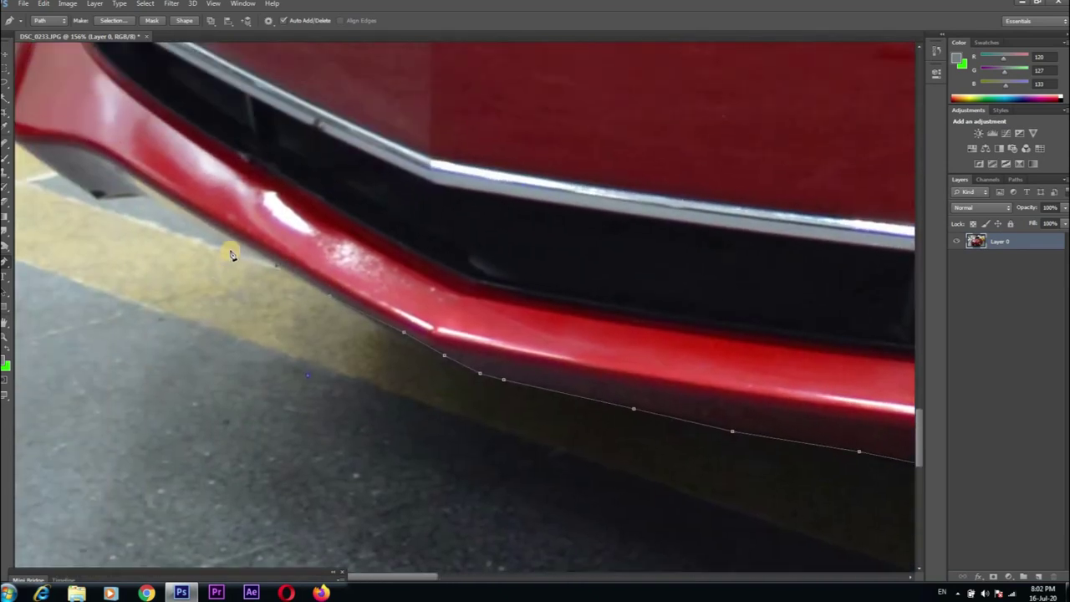
pyautogui.hscroll(-3, 158, 201)
pyautogui.hscroll(-3, 167, 200)
pyautogui.click(125, 172)
pyautogui.click(76, 139)
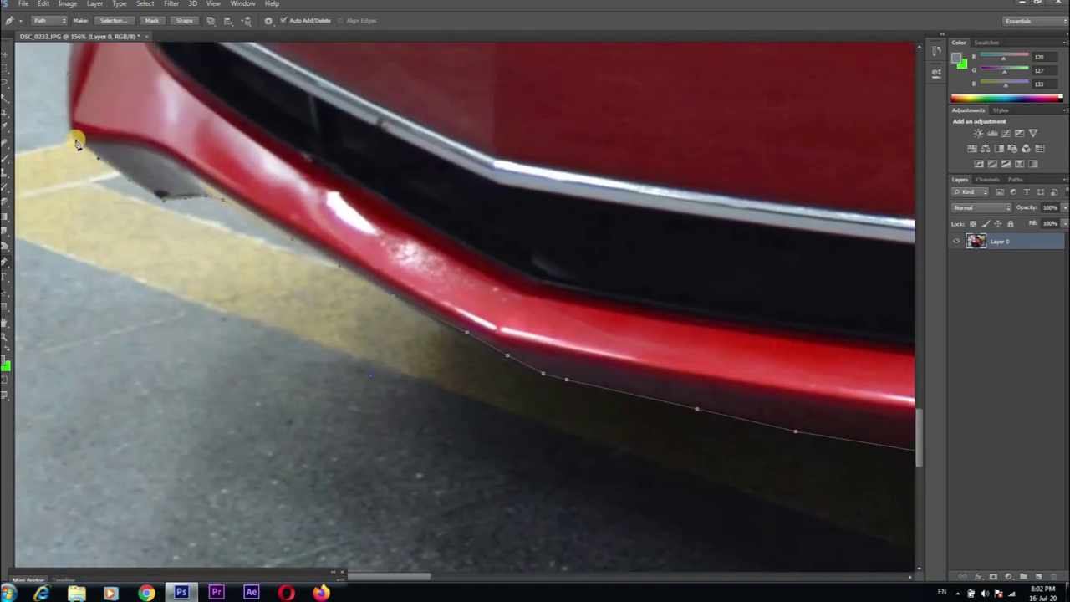
pyautogui.scroll(3, 76, 139)
pyautogui.click(67, 175)
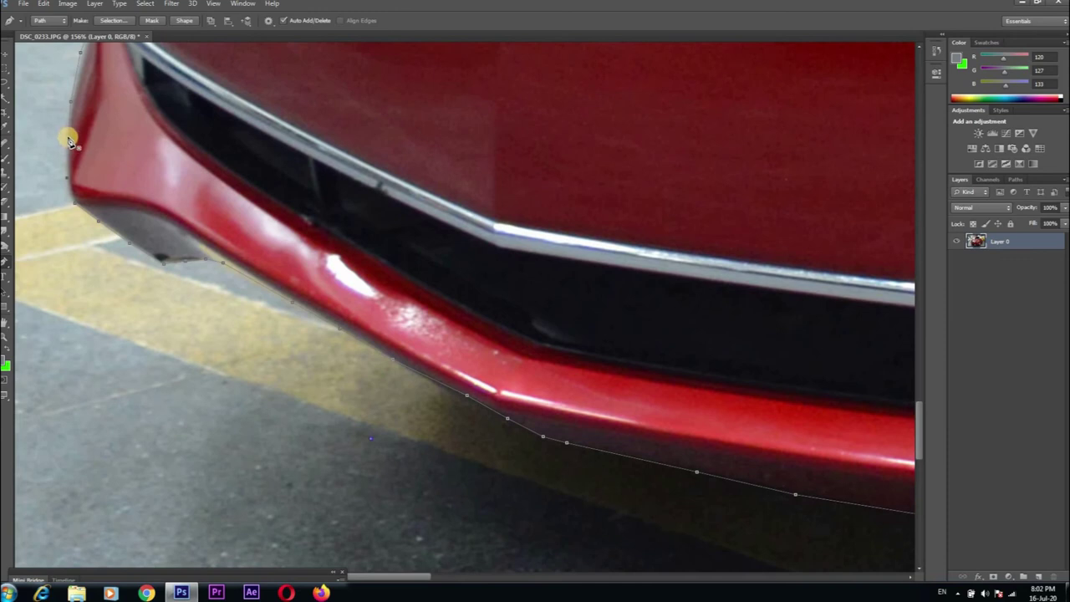
pyautogui.scroll(-2, 155, 184)
pyautogui.scroll(-2, 150, 180)
pyautogui.scroll(-2, 154, 180)
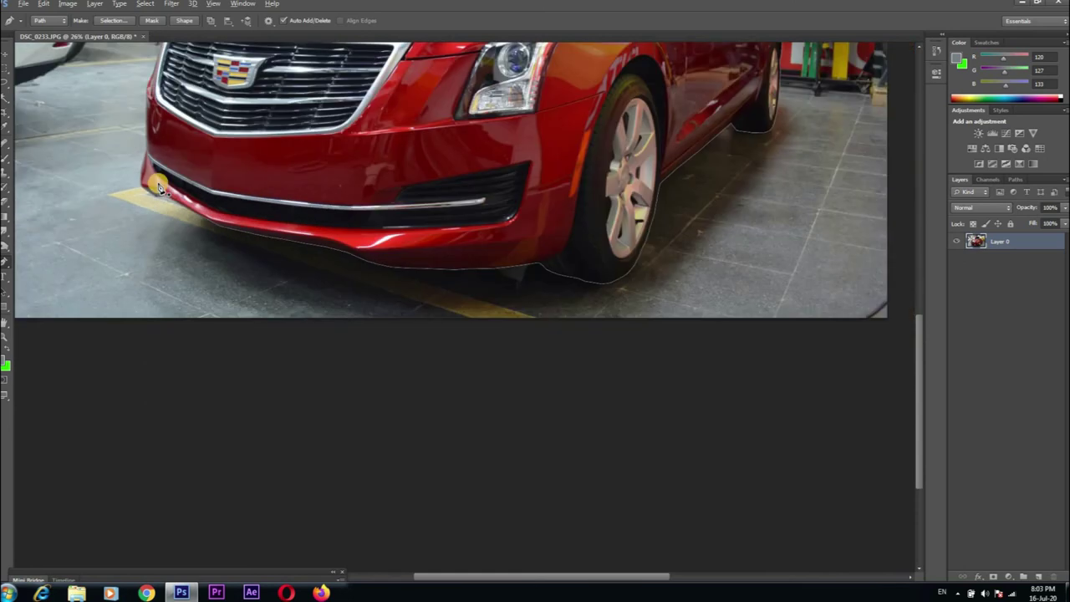
pyautogui.scroll(-2, 176, 186)
pyautogui.scroll(-1, 180, 188)
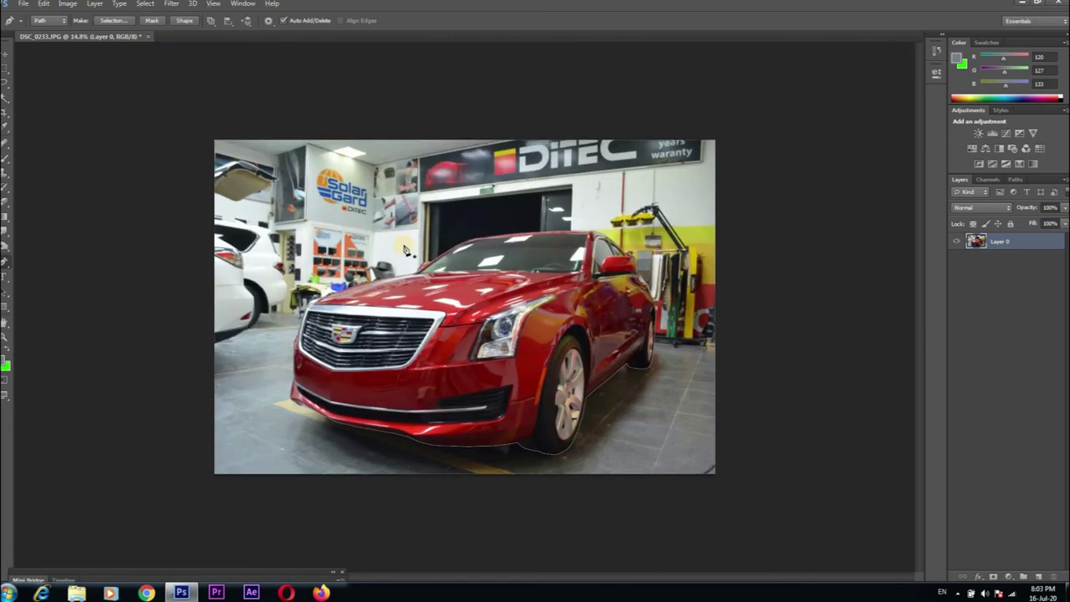
pyautogui.scroll(1, 494, 278)
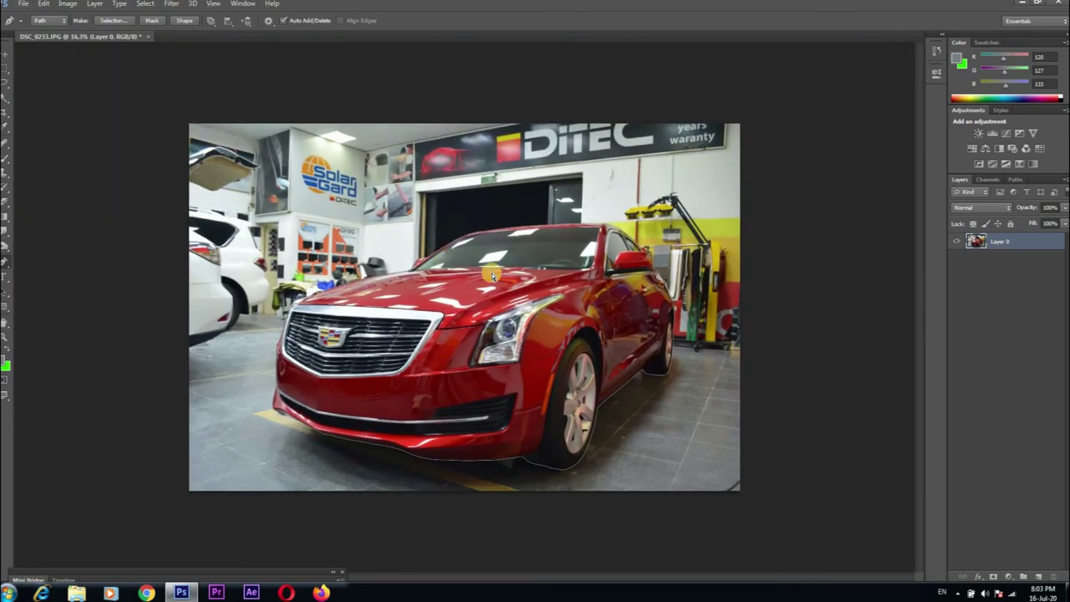
# - Convert the car outline to a selection, test-move it, and undo the move
pyautogui.hotkey('ctrl', 'Return')
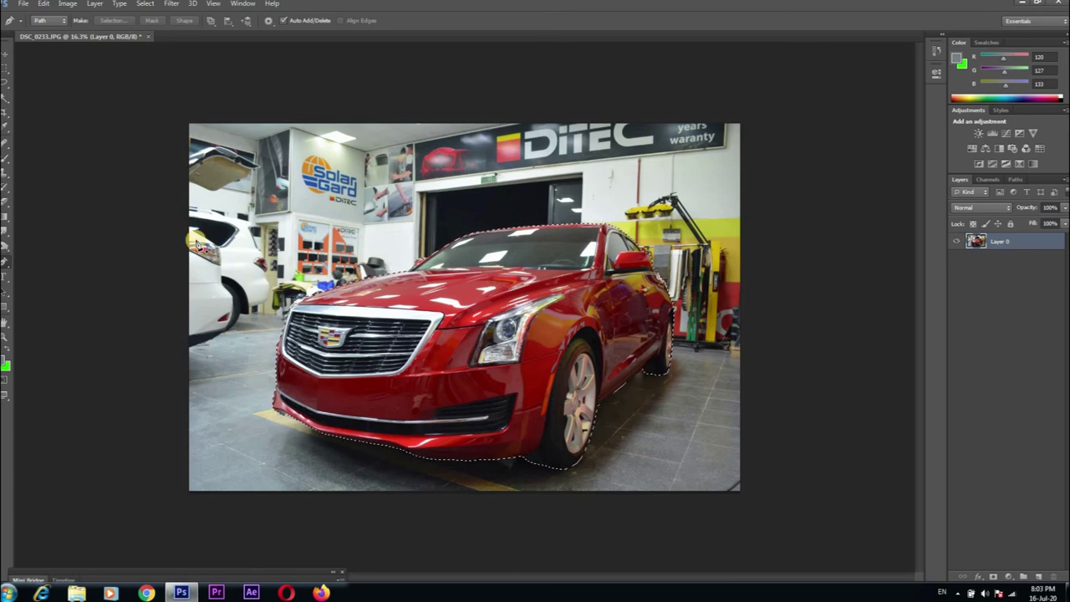
pyautogui.press('v')
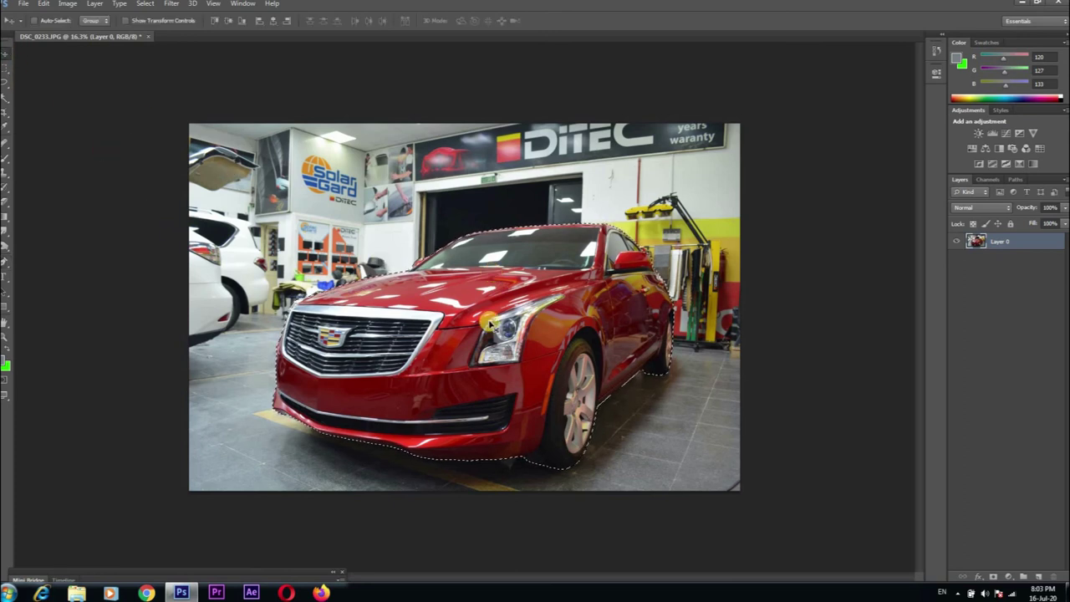
pyautogui.moveTo(499, 300)
pyautogui.mouseDown()
pyautogui.moveTo(405, 213)
pyautogui.moveTo(473, 311)
pyautogui.mouseUp()
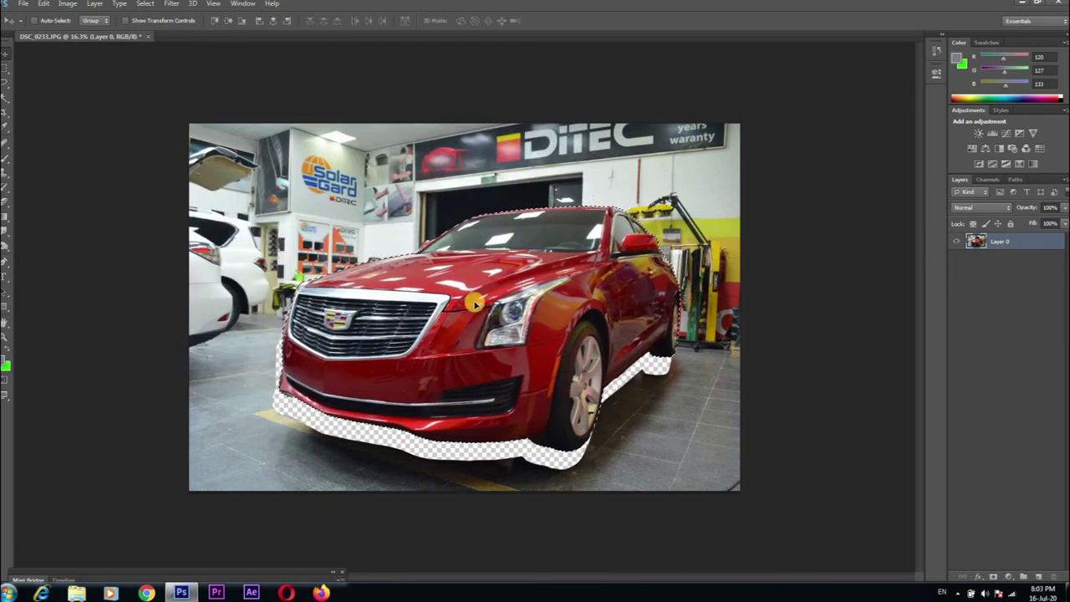
pyautogui.hotkey('ctrl', 'z')
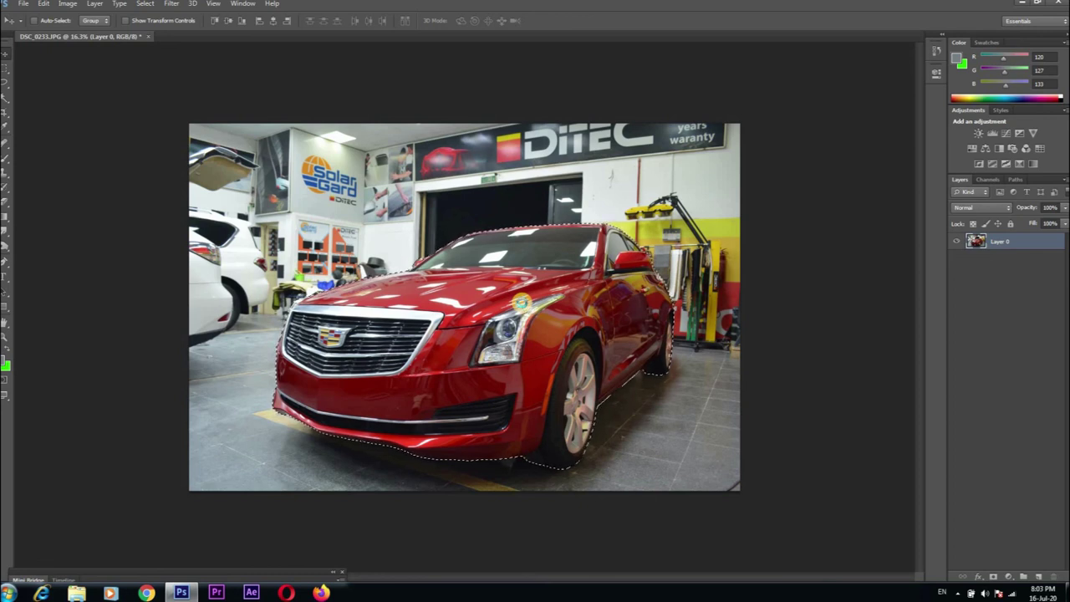
# - Copy the selected car and paste it into a new default document
pyautogui.hotkey('ctrl', 'c')
pyautogui.hotkey('ctrl', 'n')
pyautogui.press('Return')
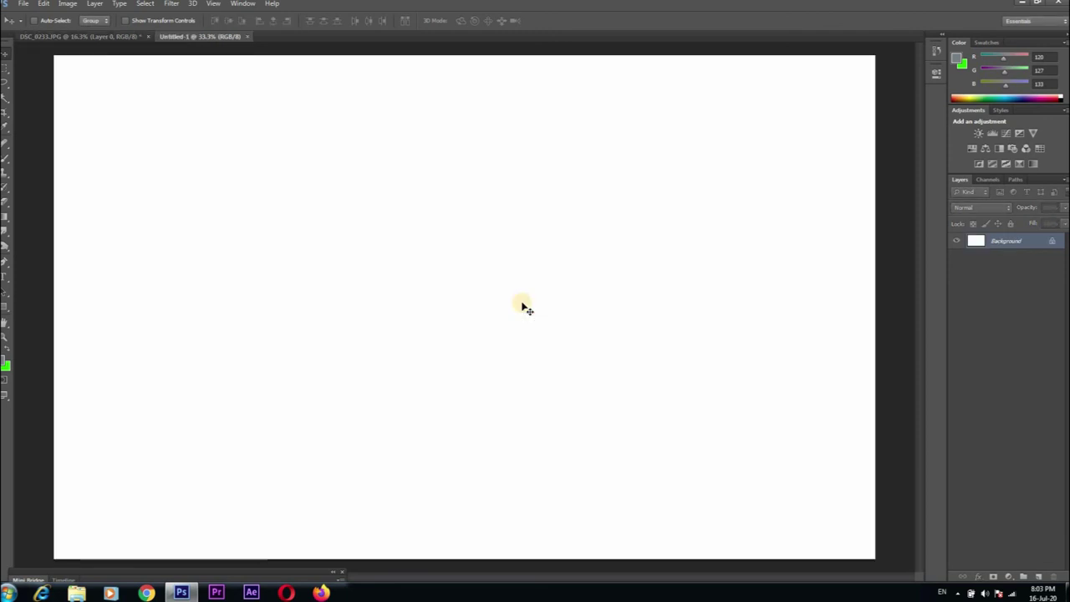
pyautogui.hotkey('ctrl', 'v')
pyautogui.keyDown('alt'); pyautogui.scroll(-2, 539, 287); pyautogui.keyUp('alt')
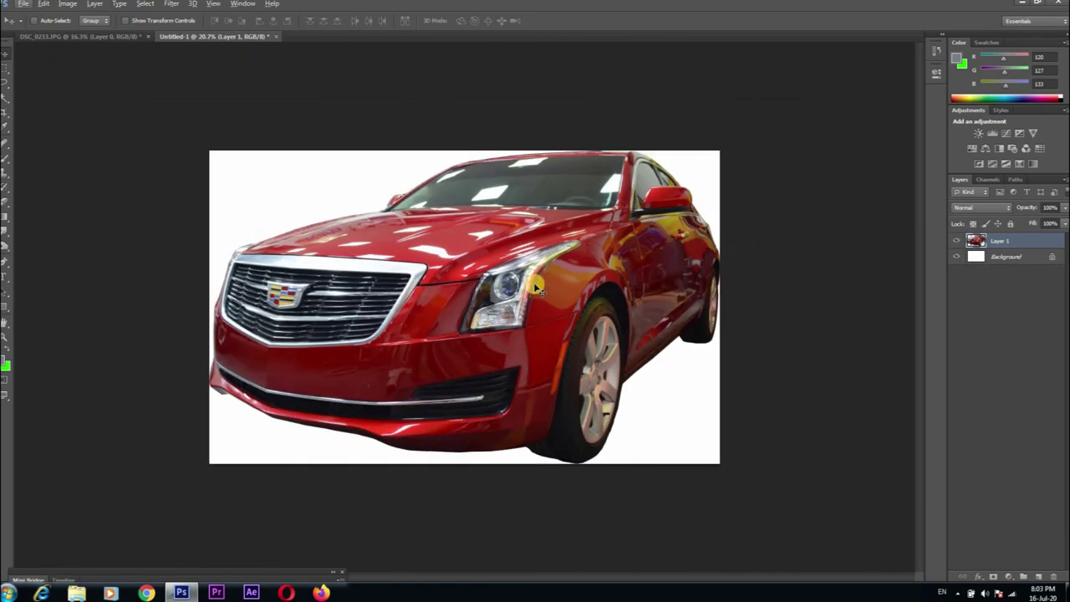